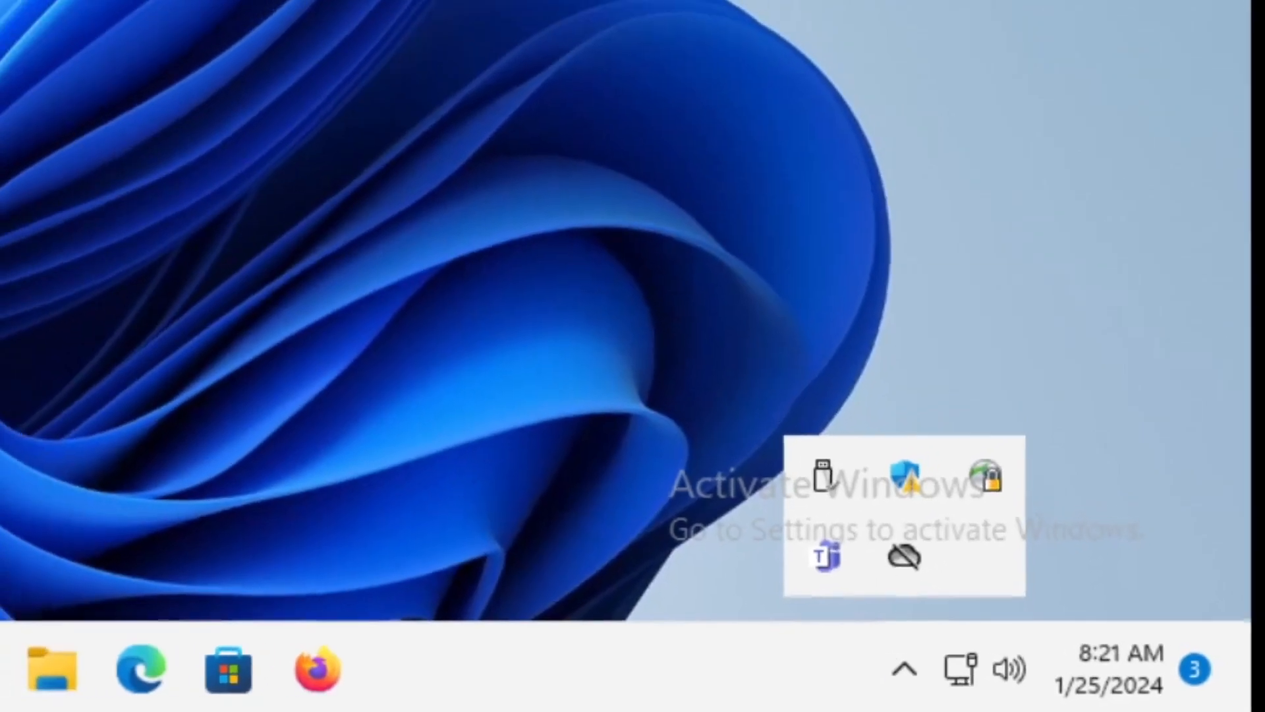
Open Firefox and search the web for "winscp download"
left_click(214, 255)
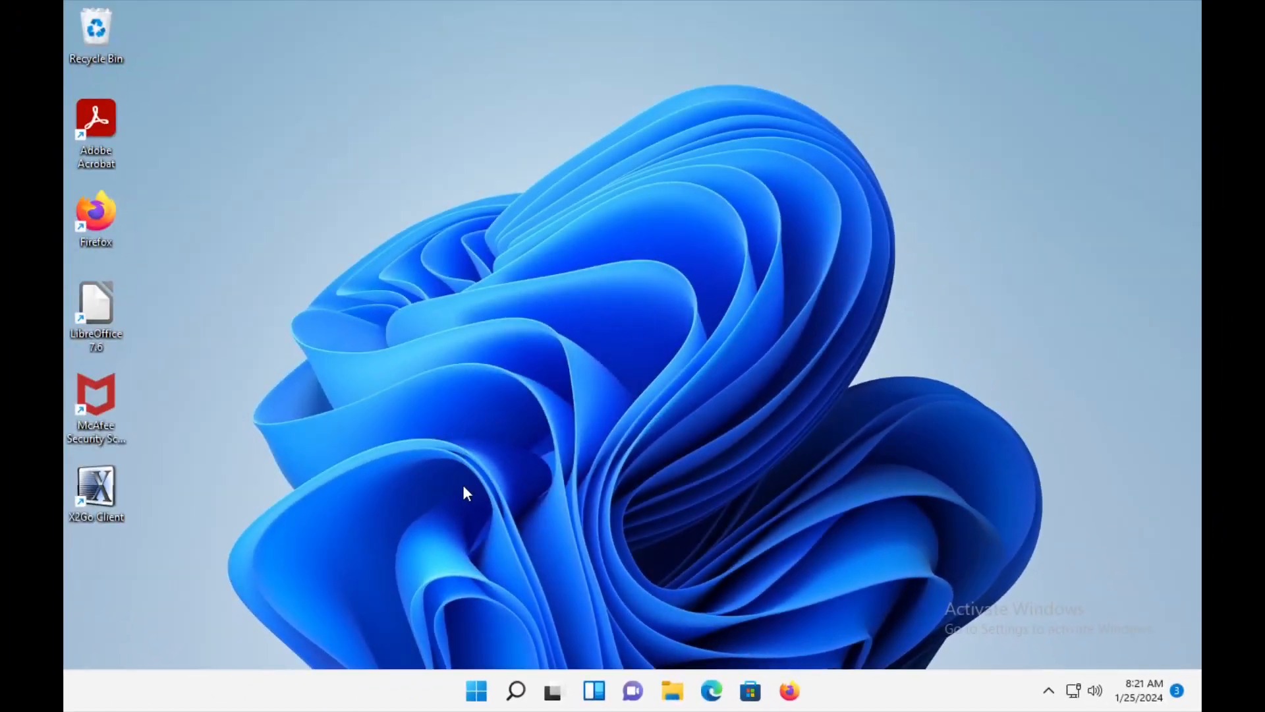
double_click(98, 217)
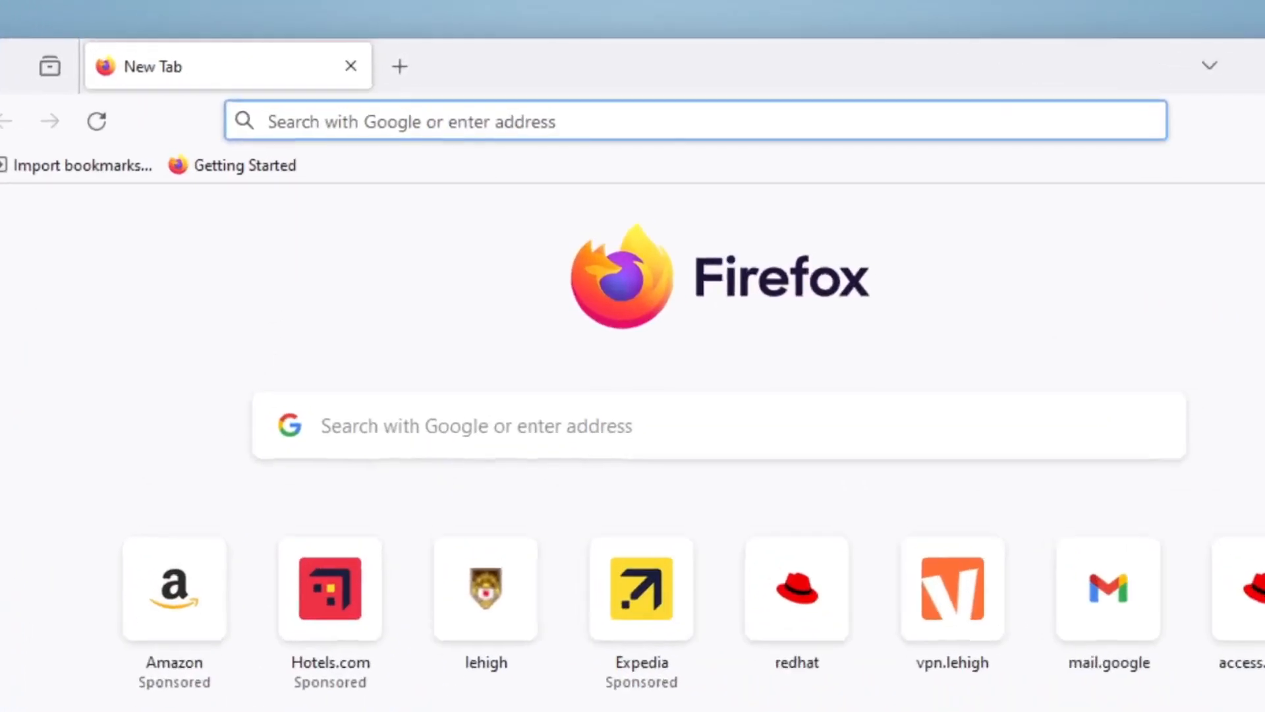
type("win")
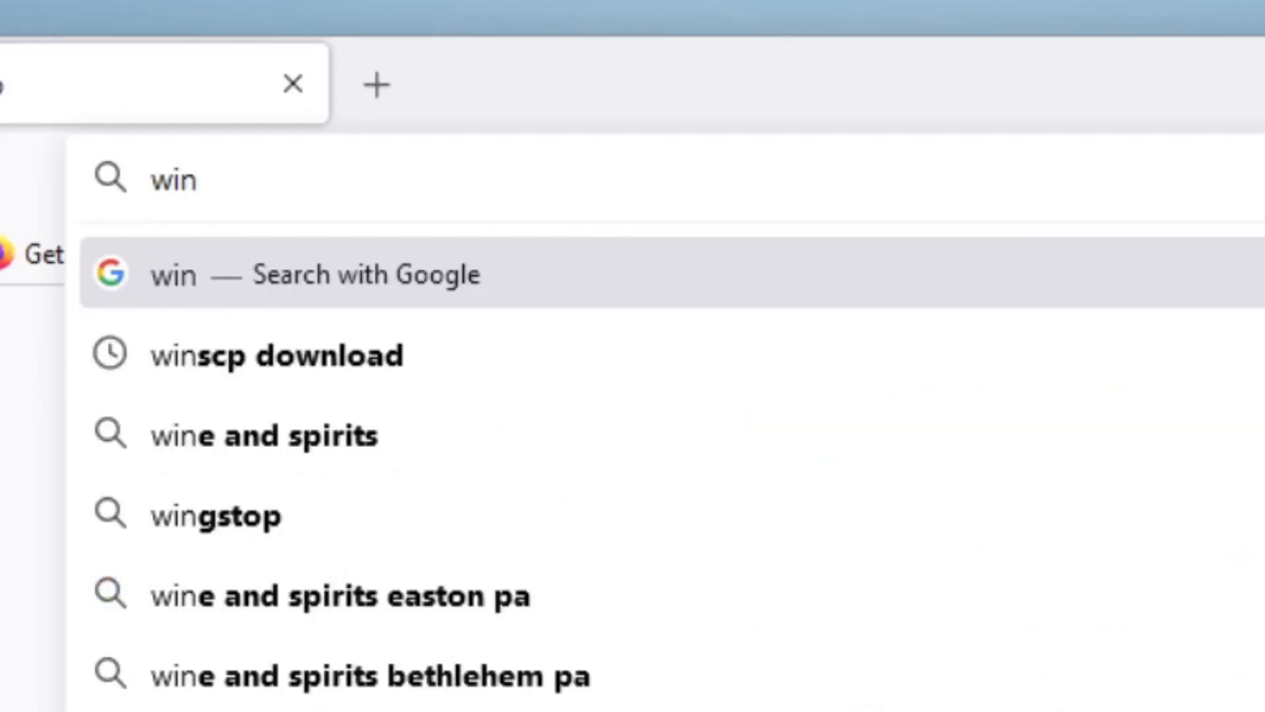
type("scp ")
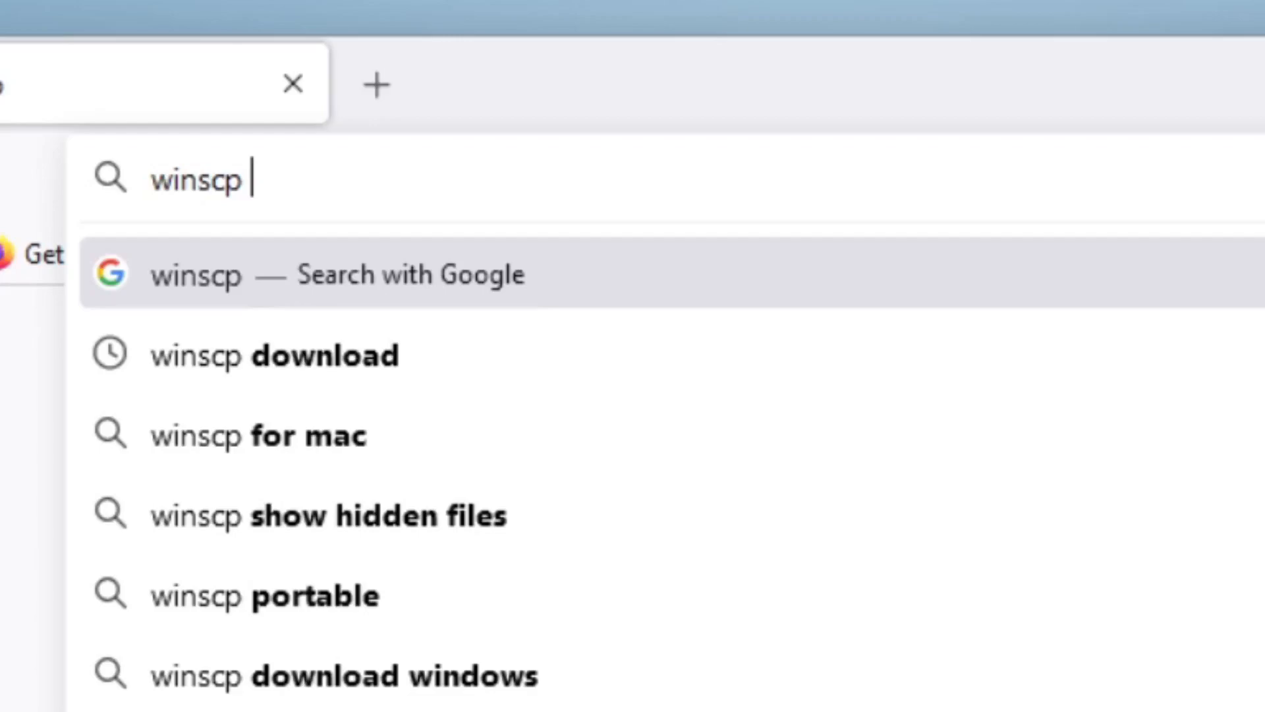
type("download")
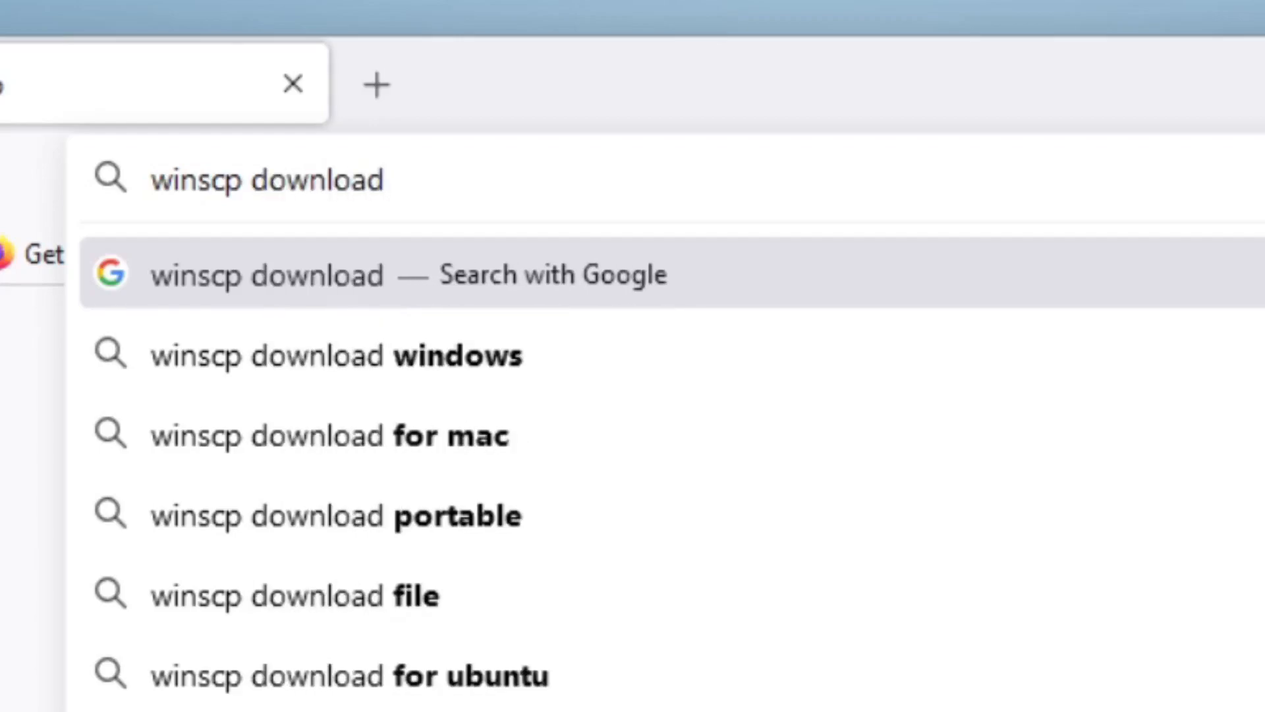
key("Return")
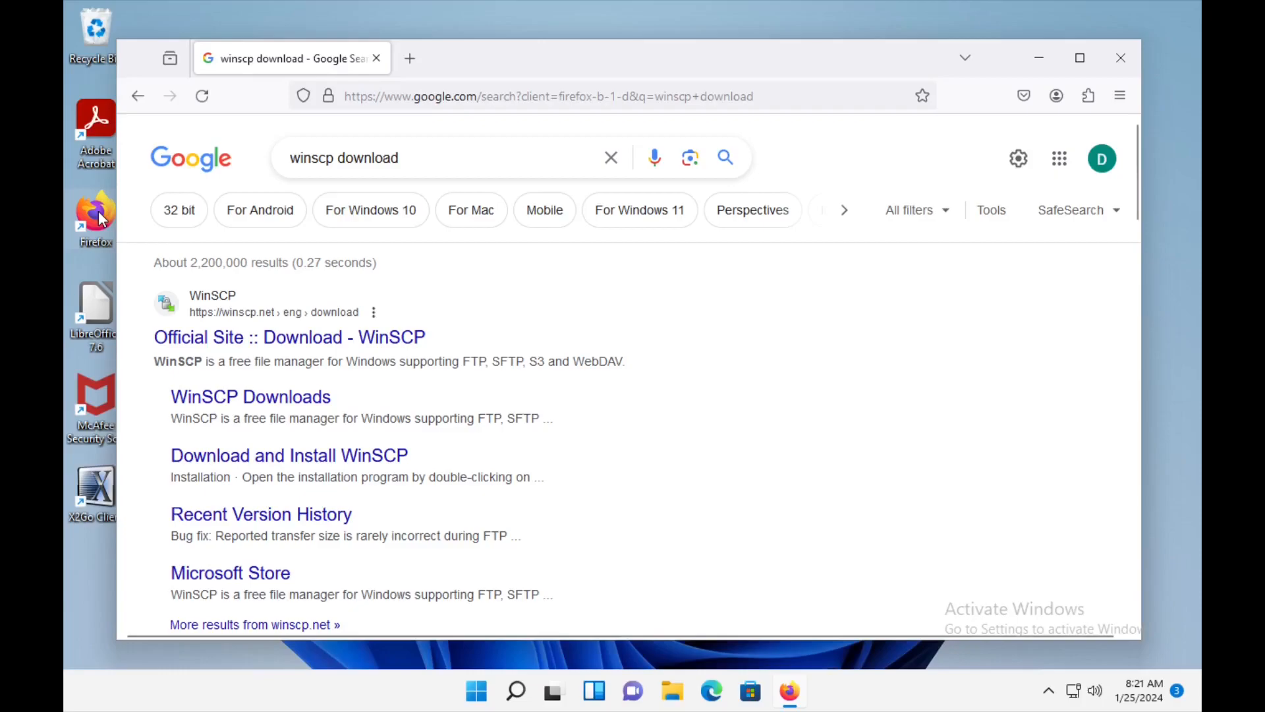
Open the official WinSCP download page and download WinSCP 6.1.2, dismissing the advertisement
scroll(489, 423, "down", 2)
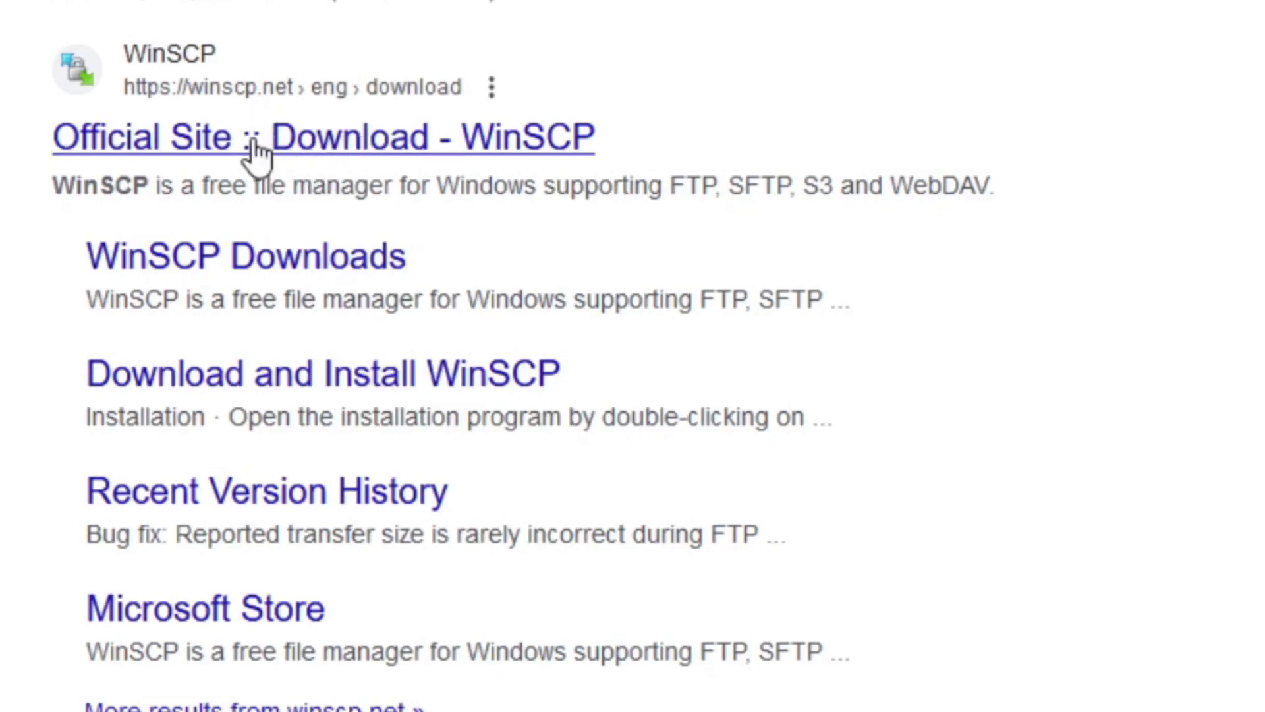
left_click(358, 142)
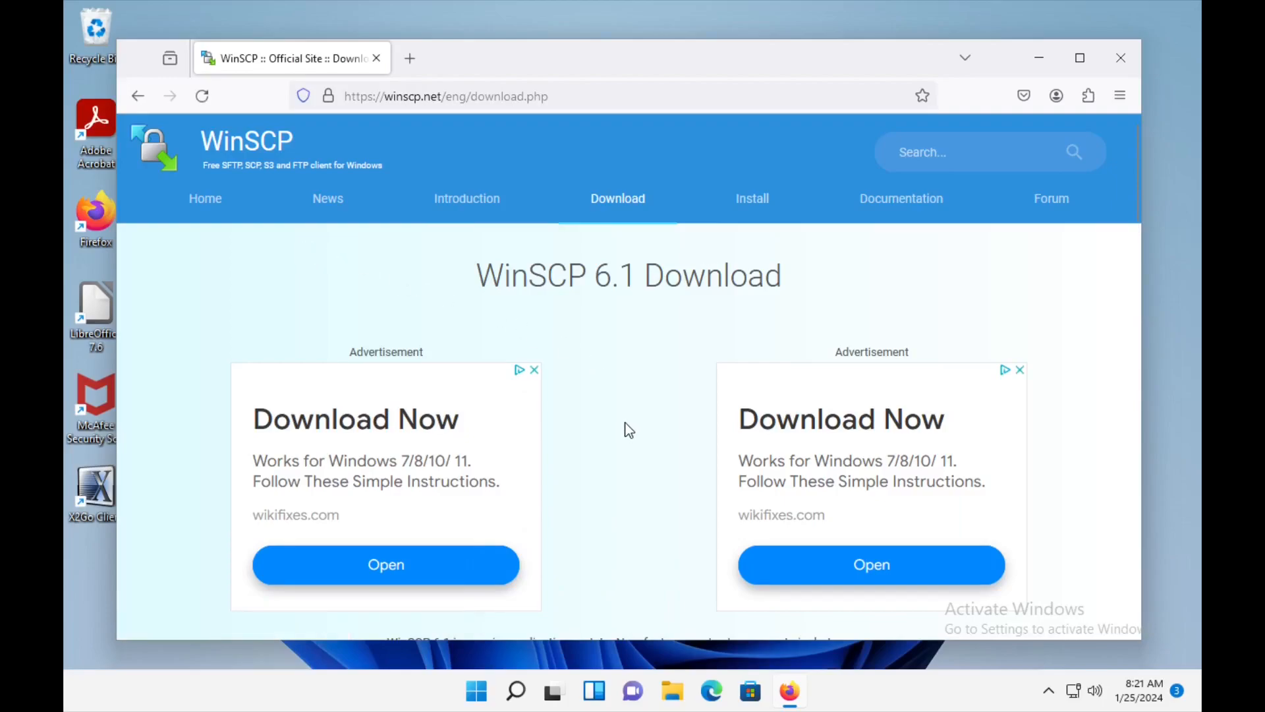
scroll(624, 421, "down", 2)
scroll(625, 423, "down", 4)
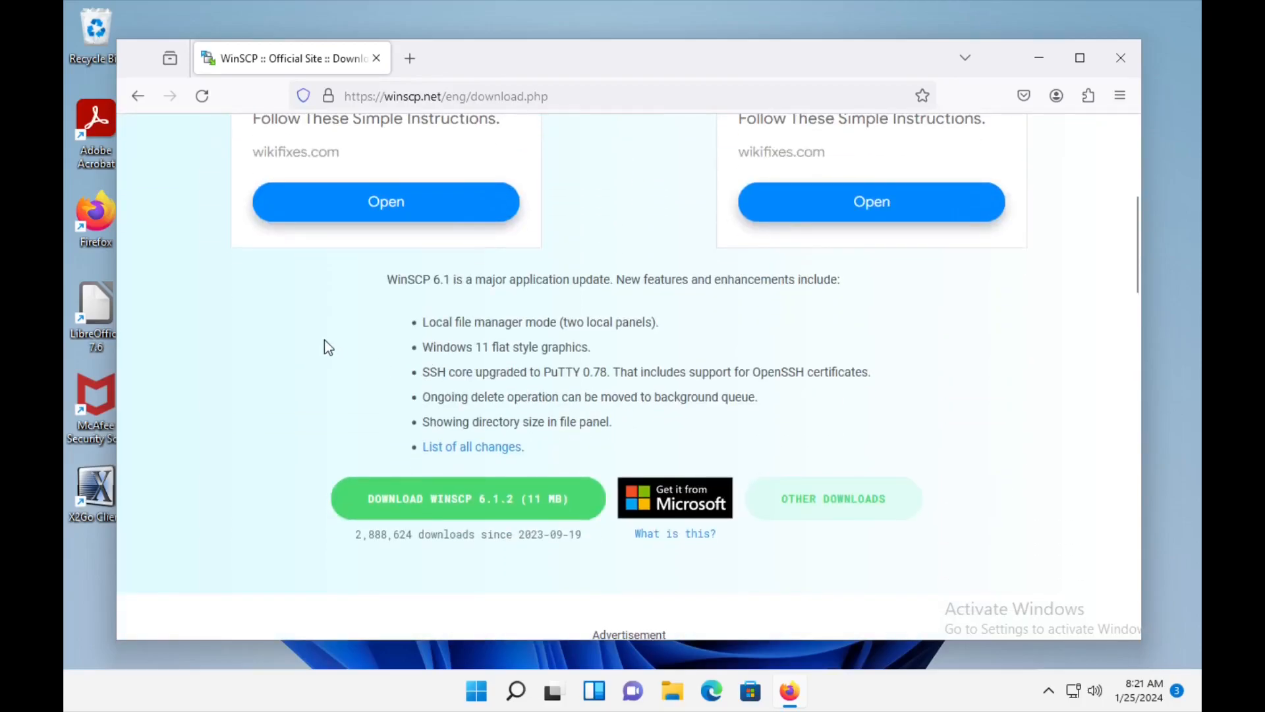
scroll(316, 334, "down", 3)
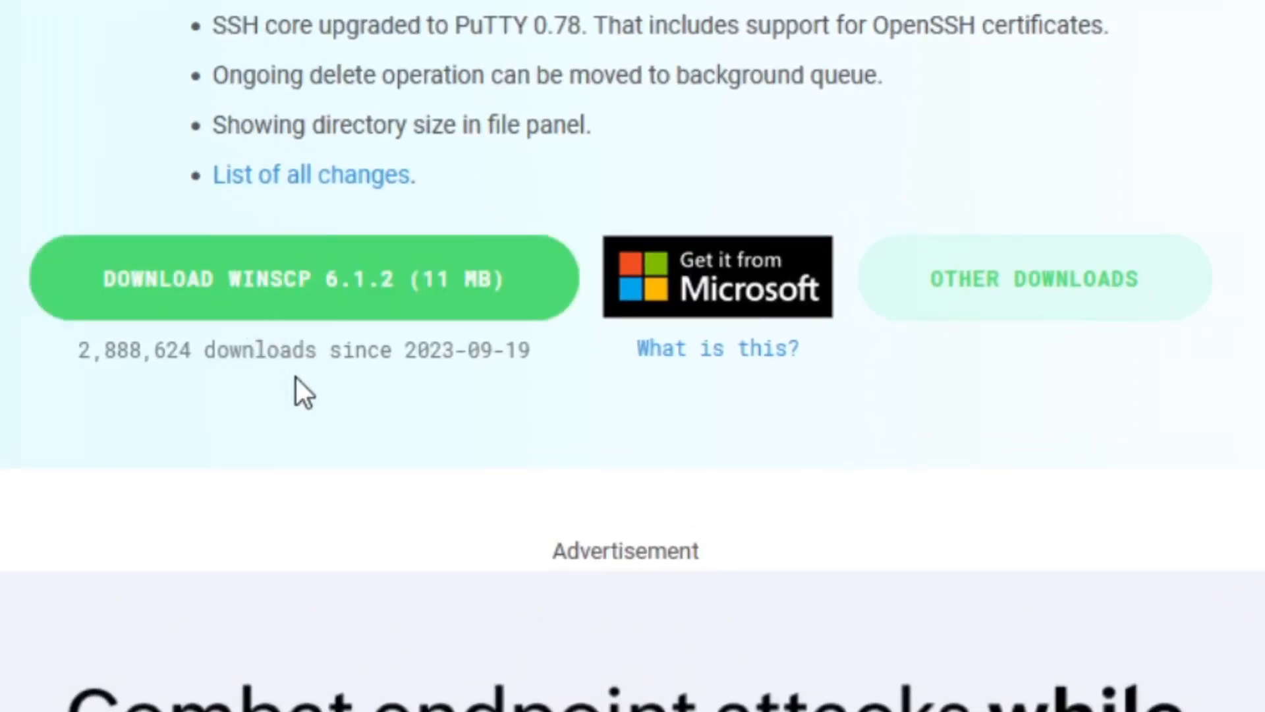
left_click(310, 283)
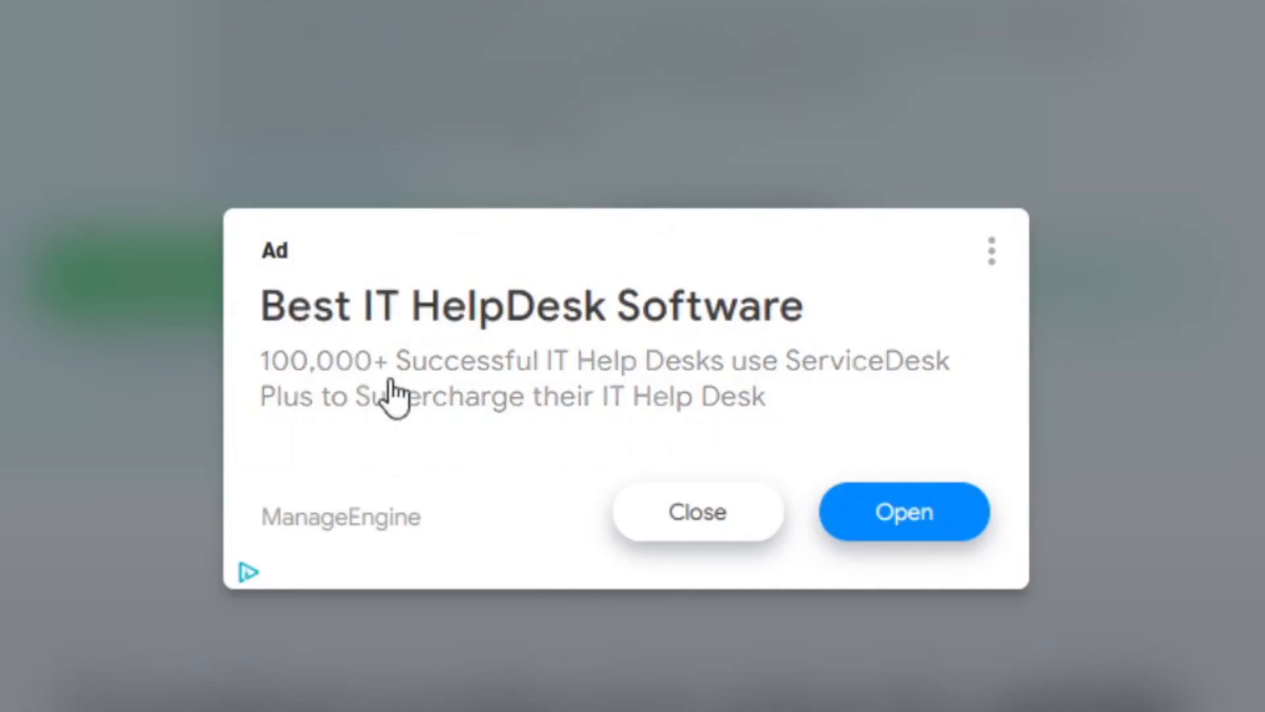
left_click(709, 515)
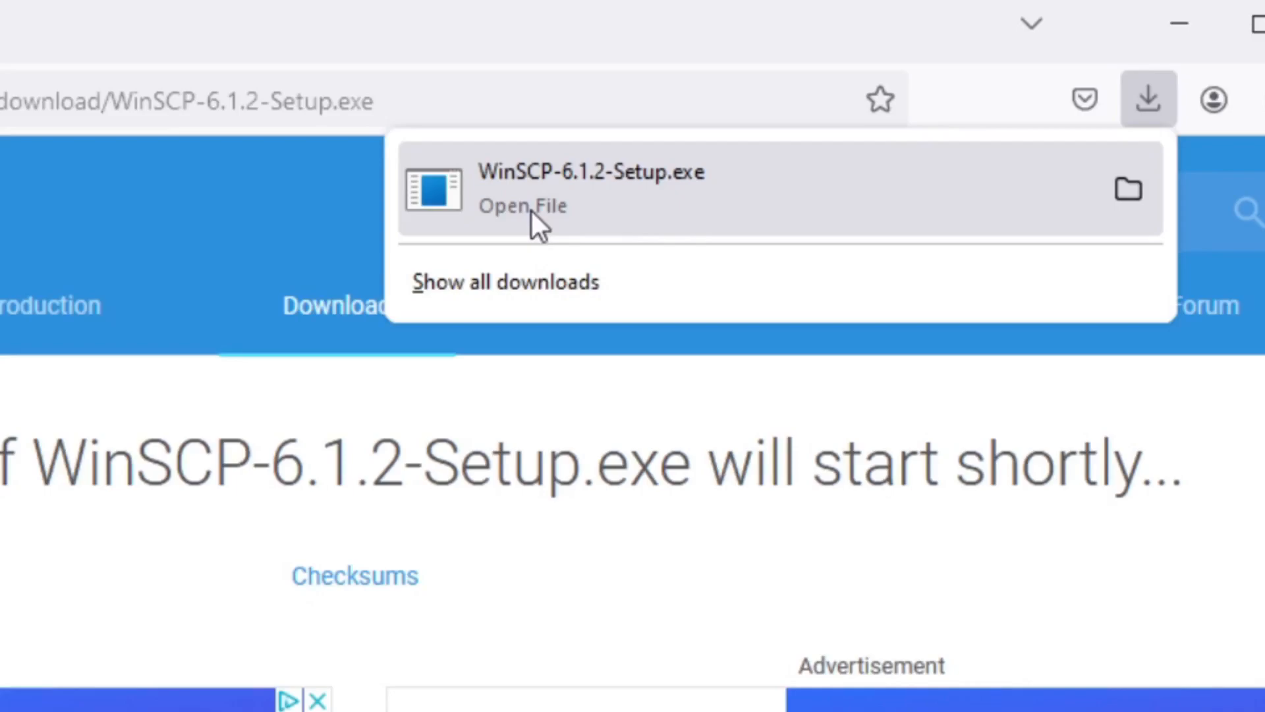
Run the downloaded WinSCP-6.1.2-Setup.exe, choose to install for all users and allow it to make changes to the device
left_click(527, 209)
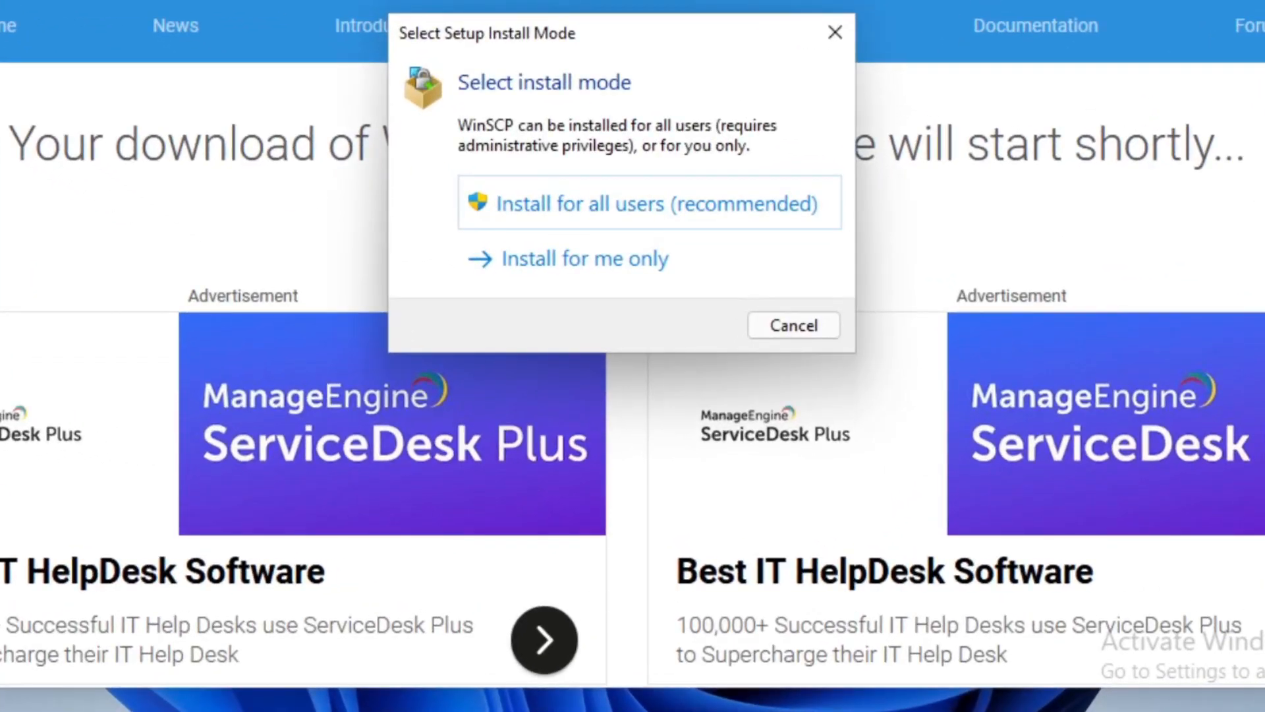
left_click(572, 207)
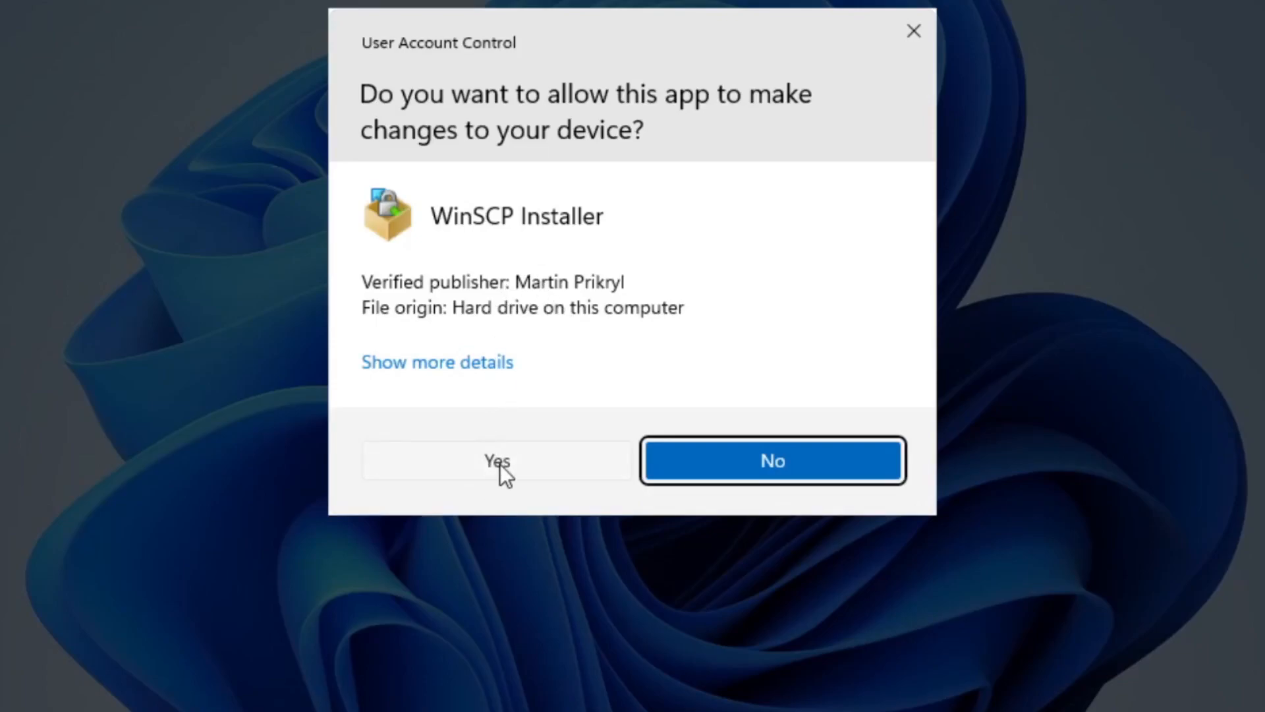
left_click(502, 461)
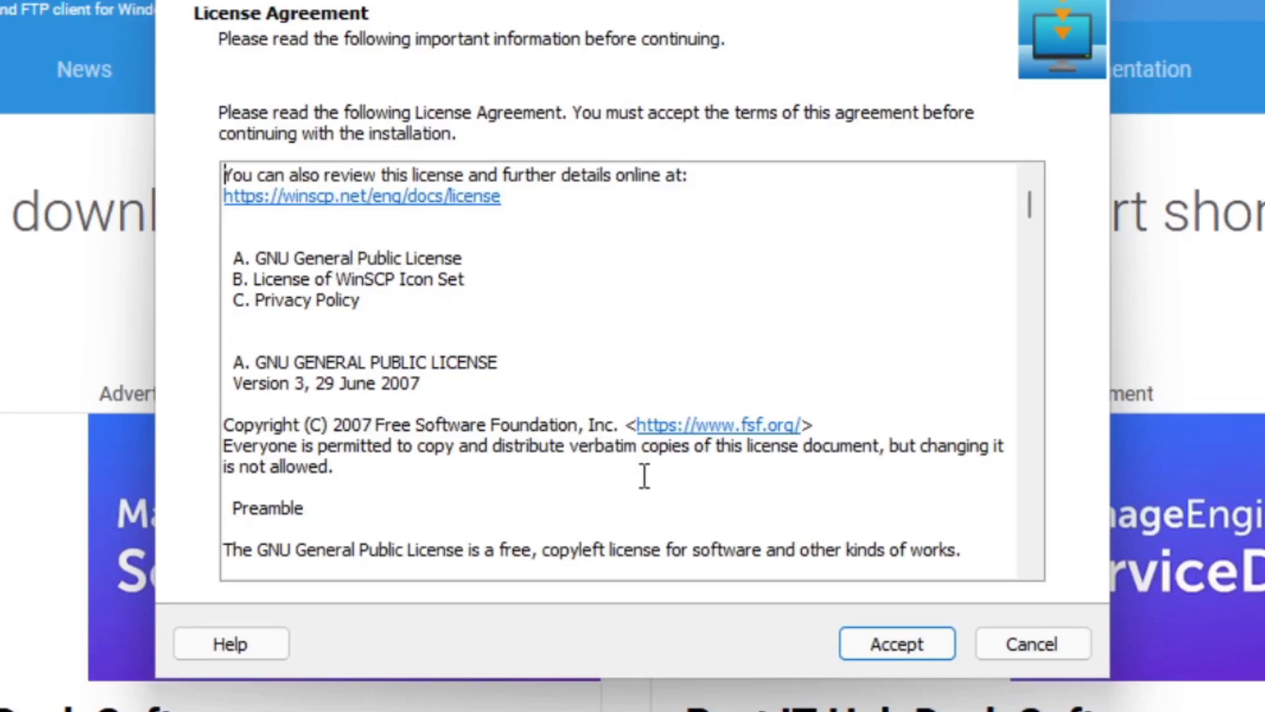
Accept the license agreement and install WinSCP as a typical installation with the Commander interface style
left_click(898, 645)
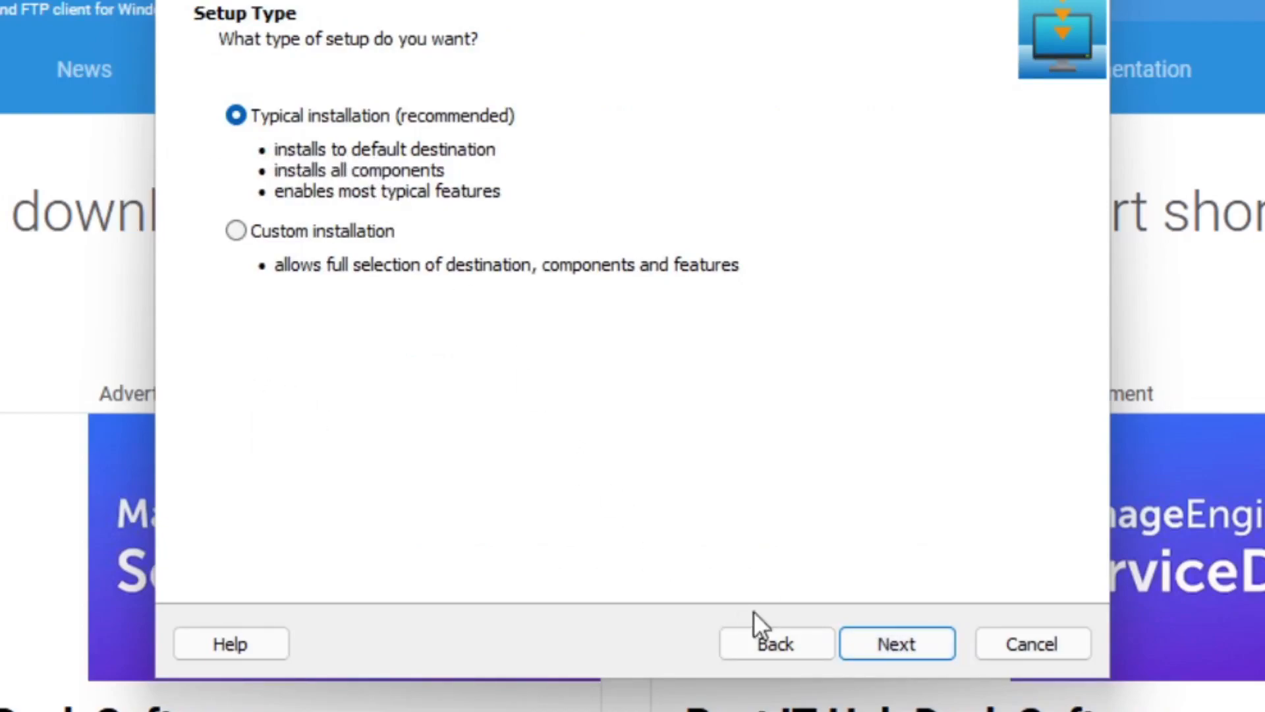
left_click(911, 641)
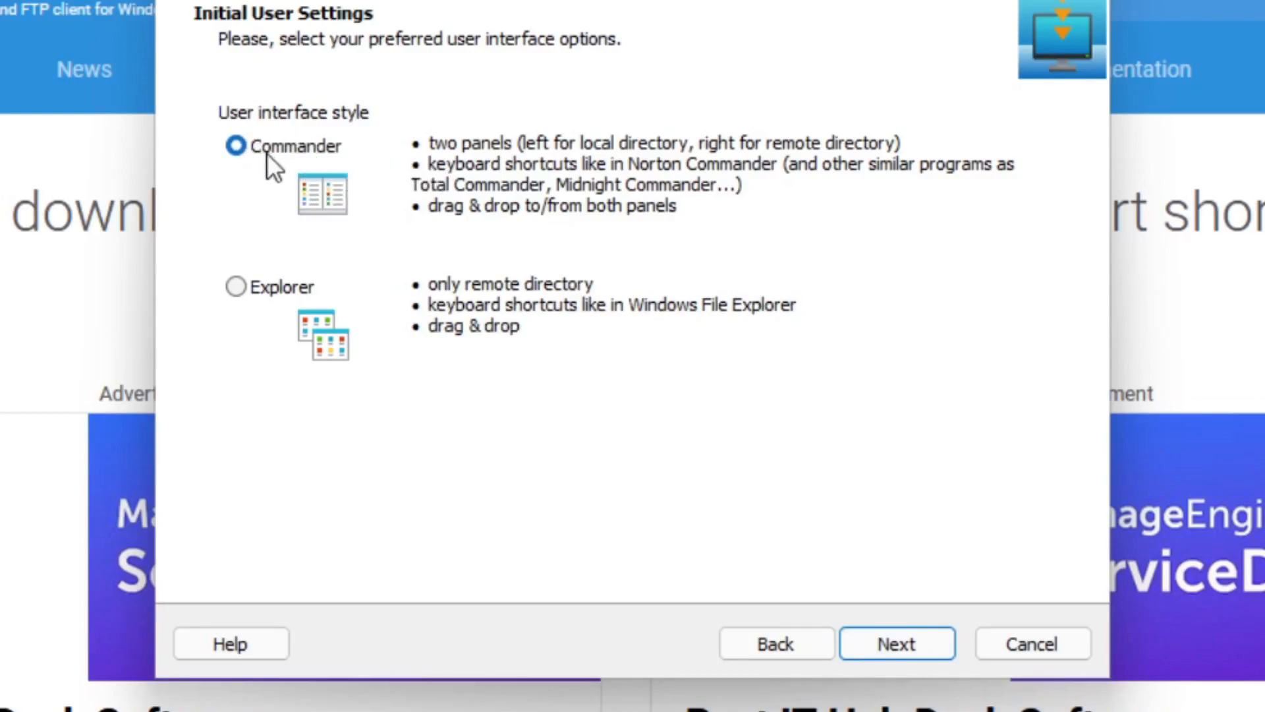
left_click(889, 641)
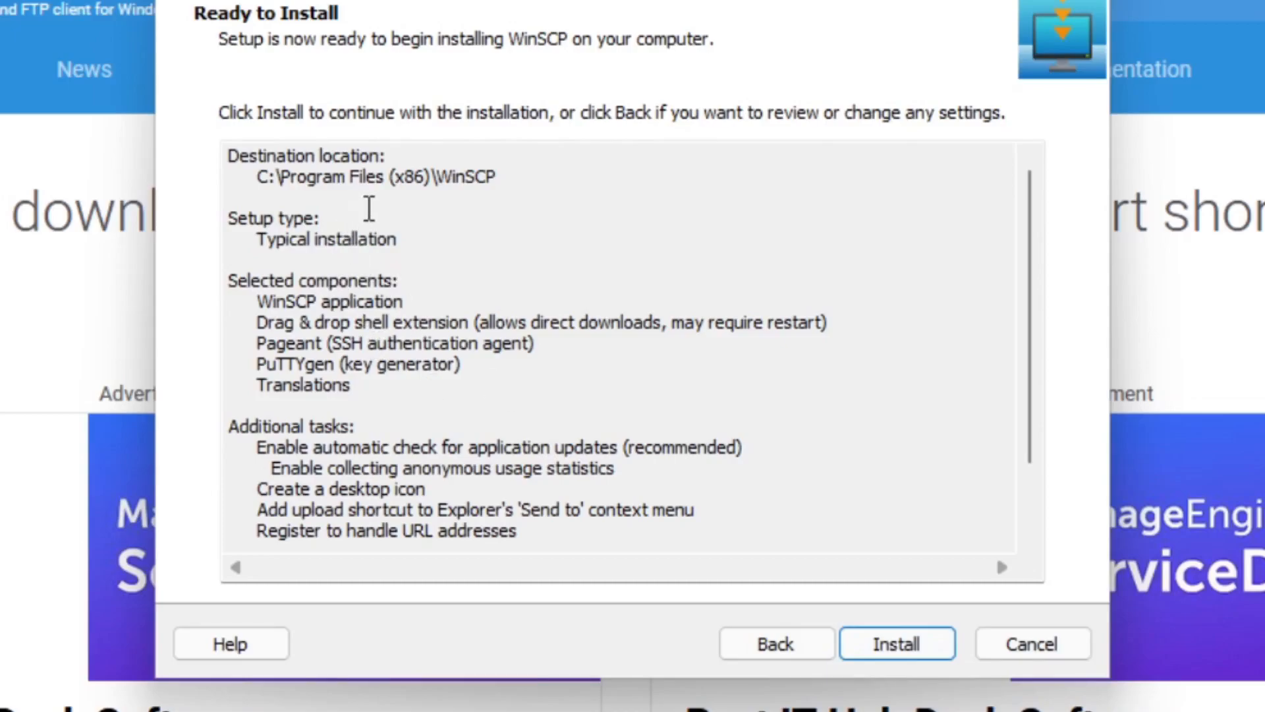
left_click(895, 643)
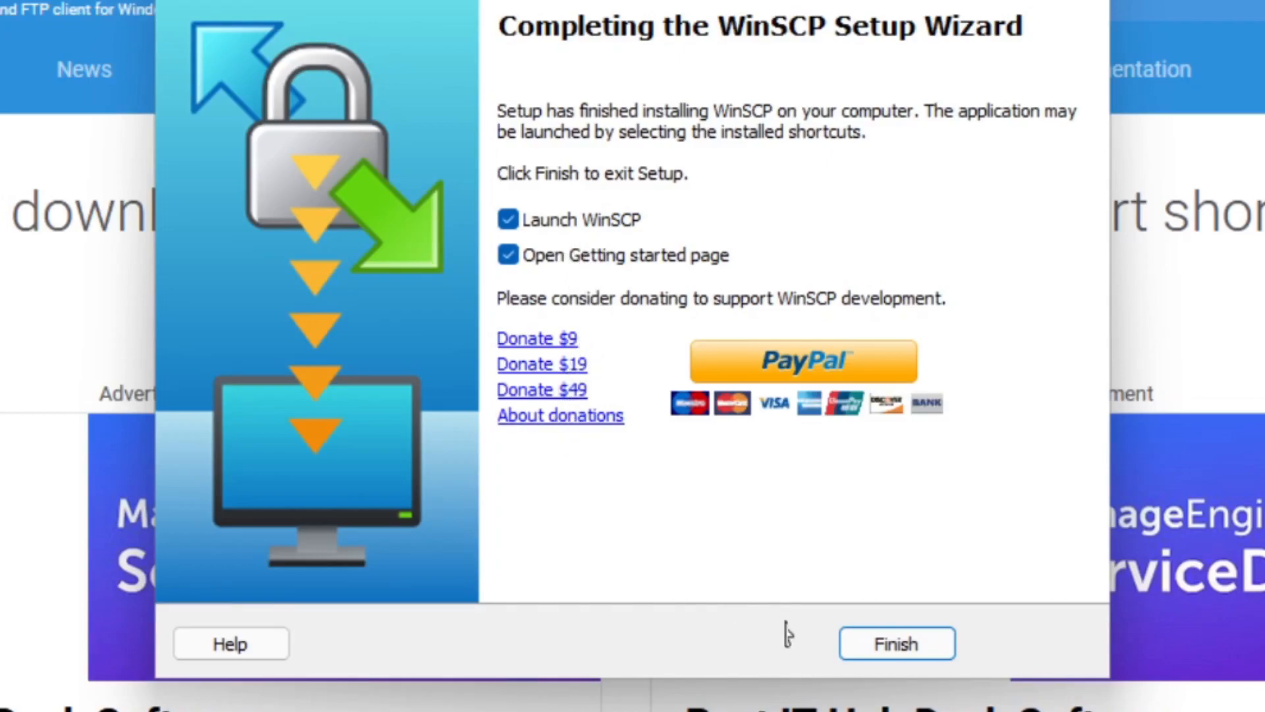
Finish the WinSCP setup wizard and close both the After Installation page and the download page in the browser
left_click(918, 643)
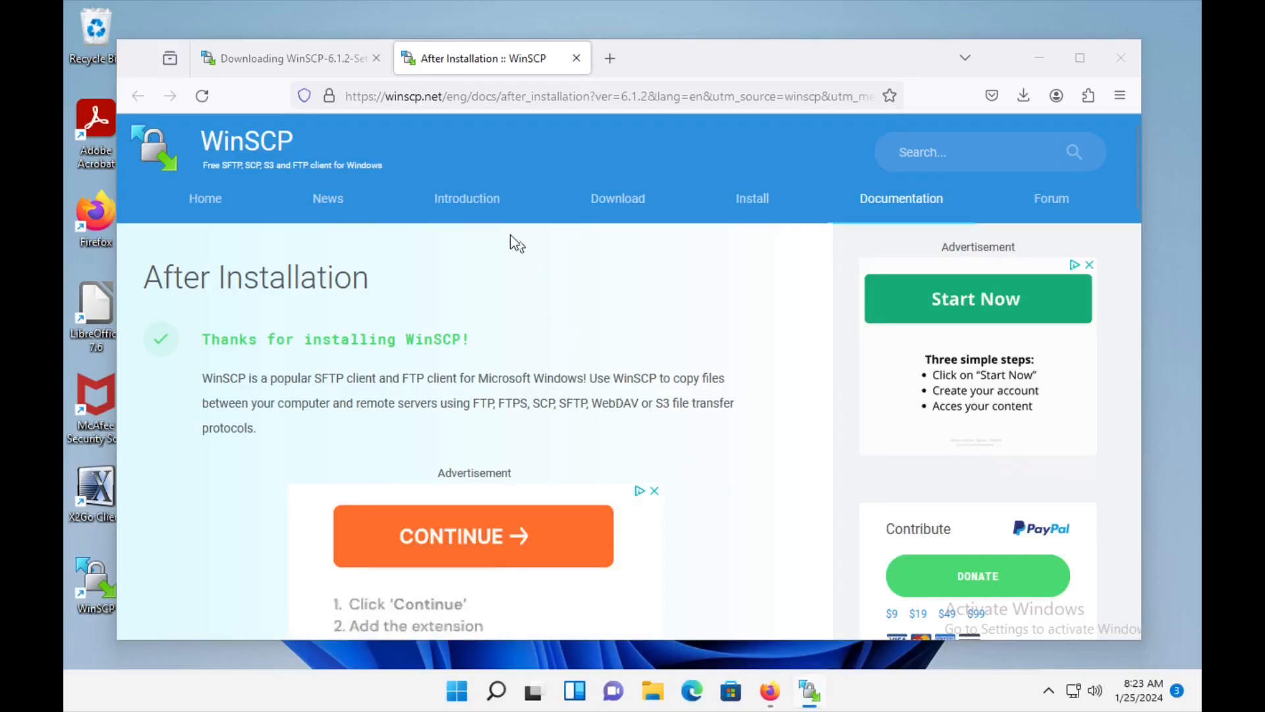
left_click(577, 58)
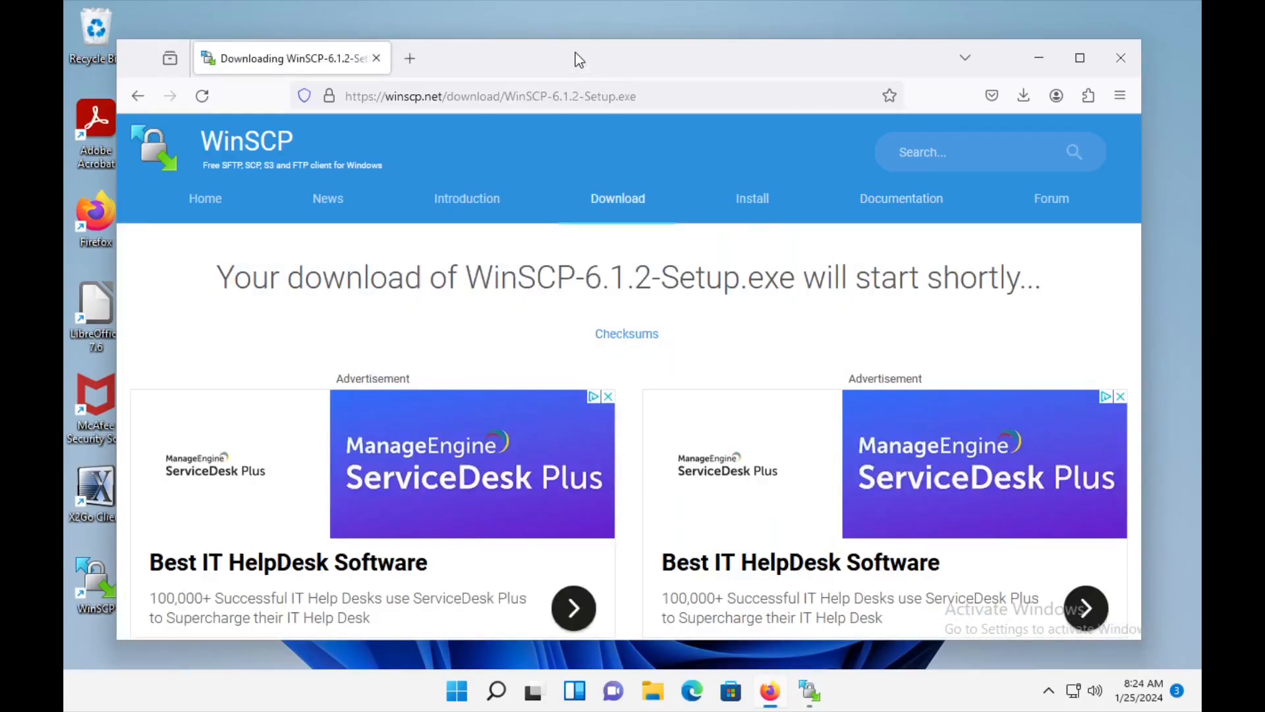
left_click(377, 58)
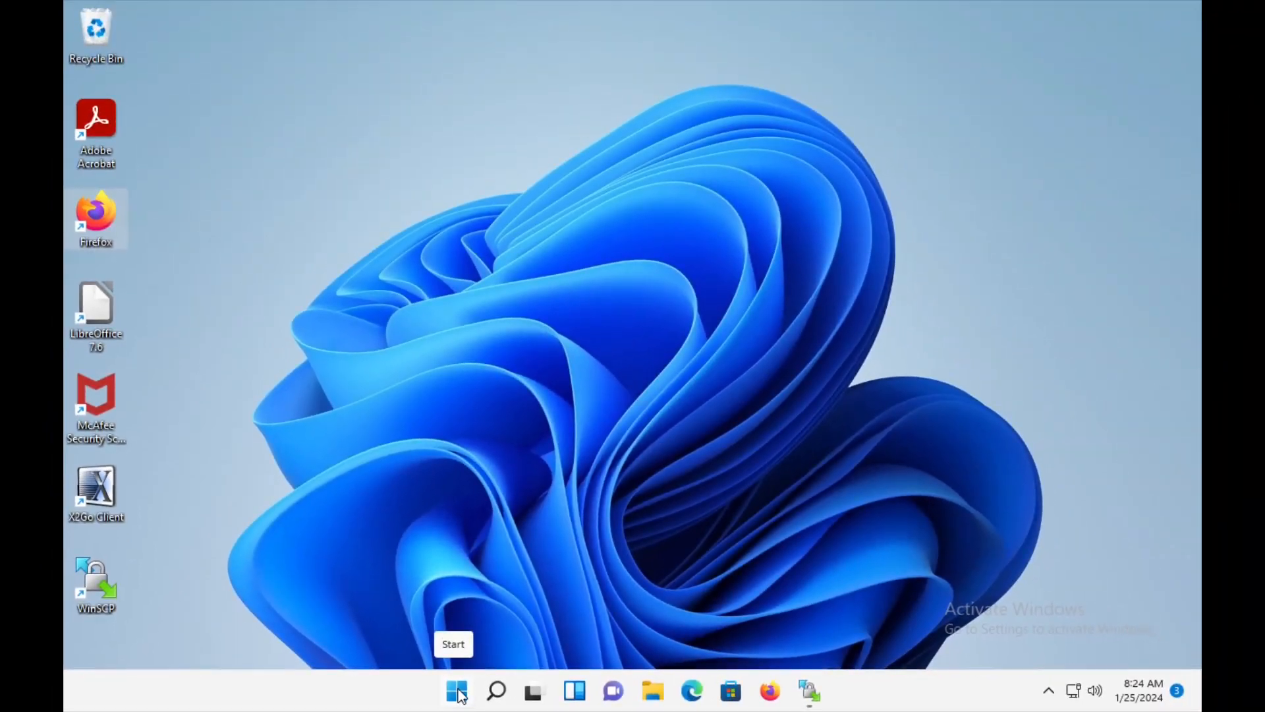
Locate WinSCP in the alphabetical list of all installed apps
left_click(461, 696)
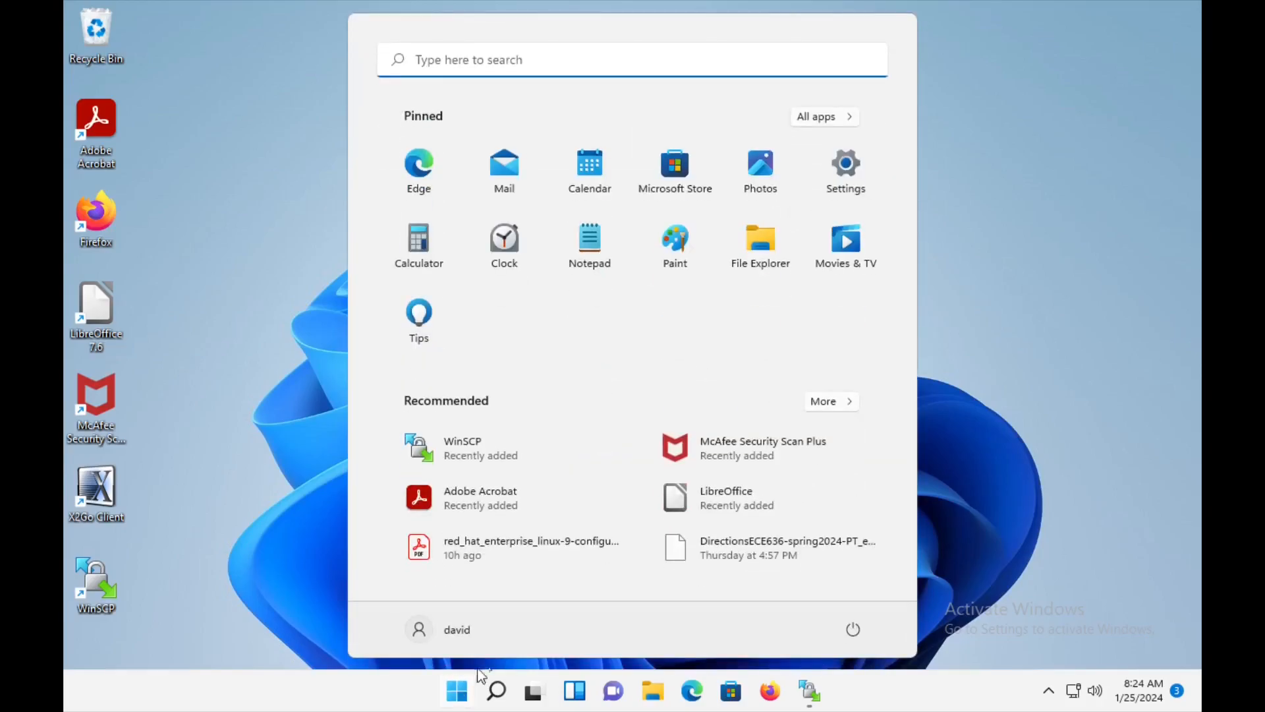
left_click(822, 119)
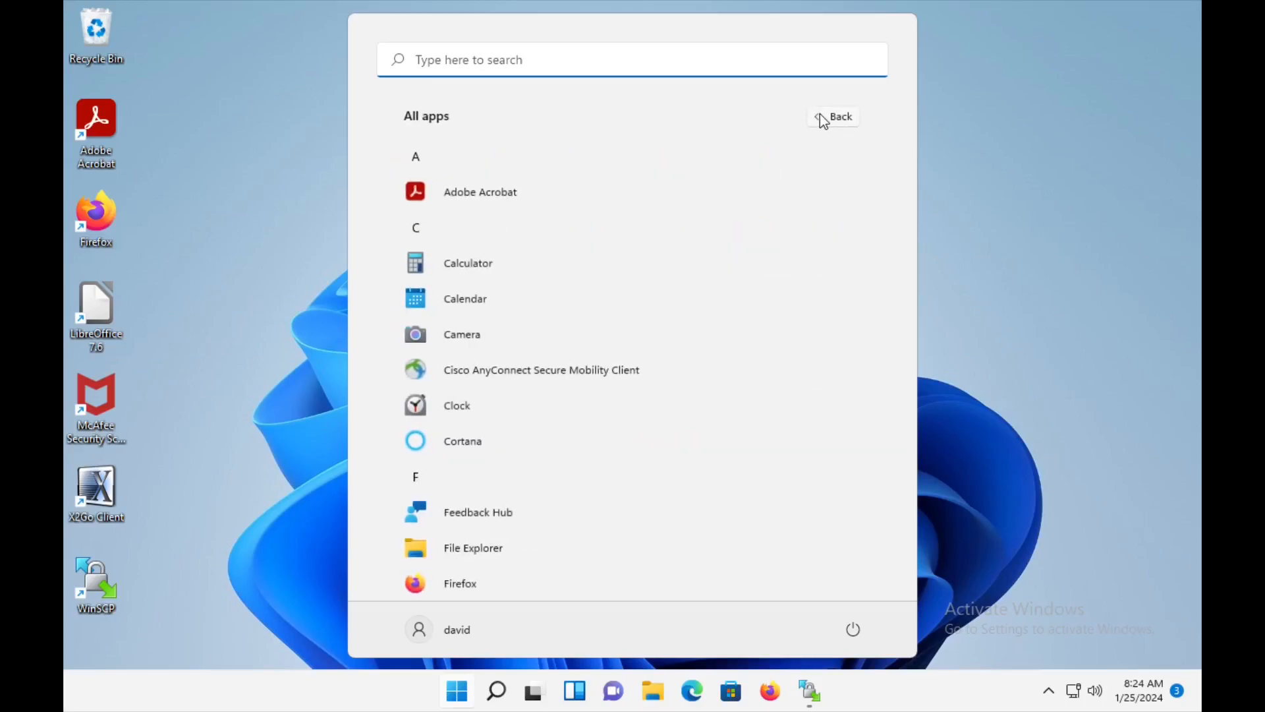
scroll(715, 288, "down", 5)
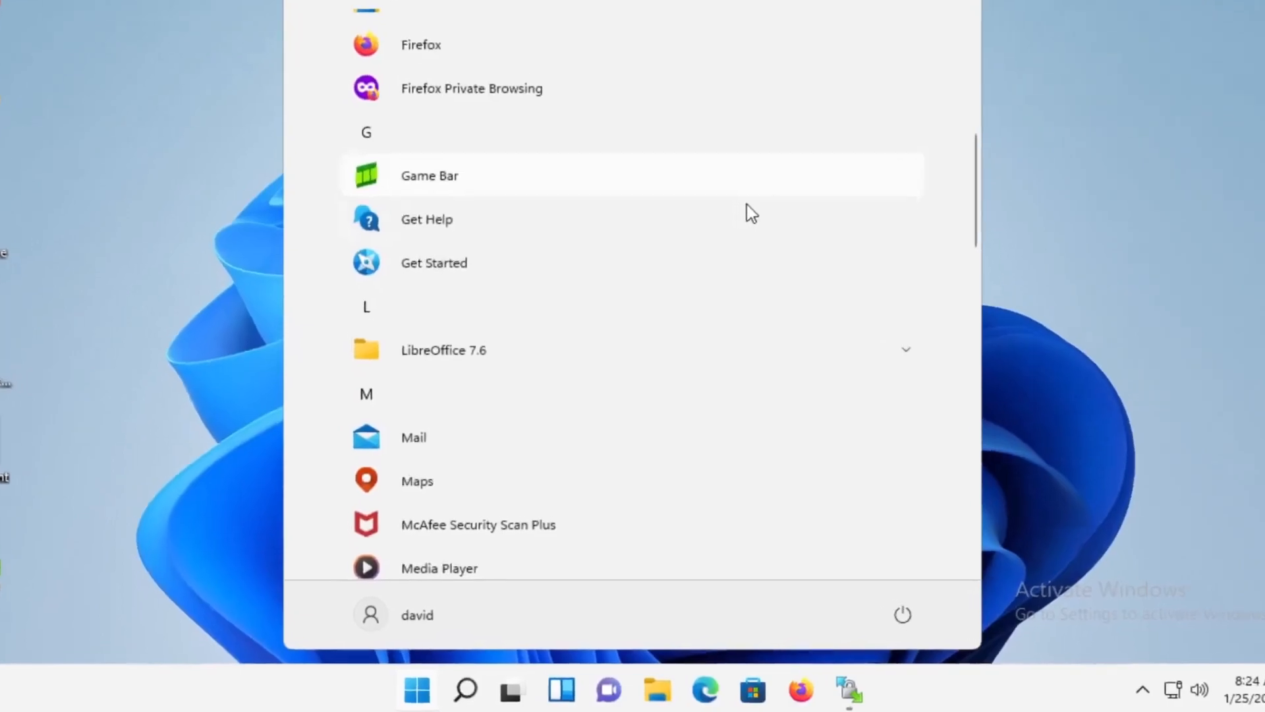
scroll(747, 205, "down", 8)
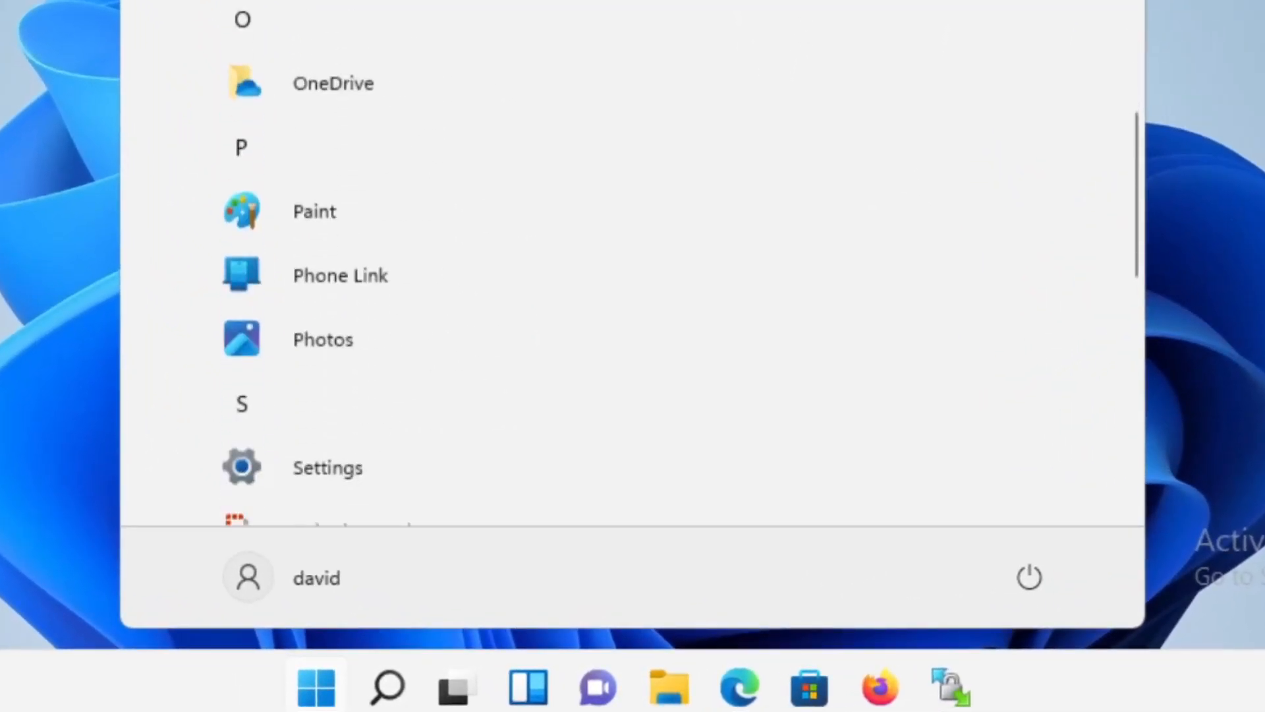
scroll(632, 263, "down", 8)
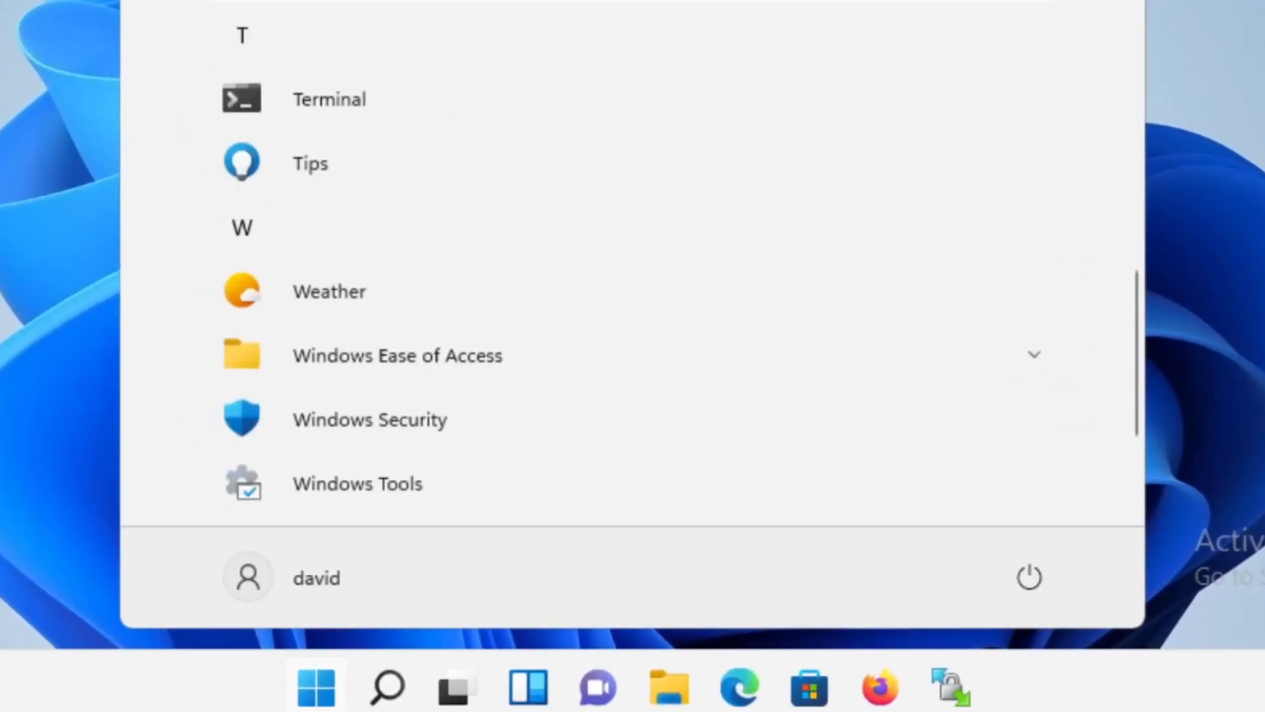
scroll(632, 264, "down", 1)
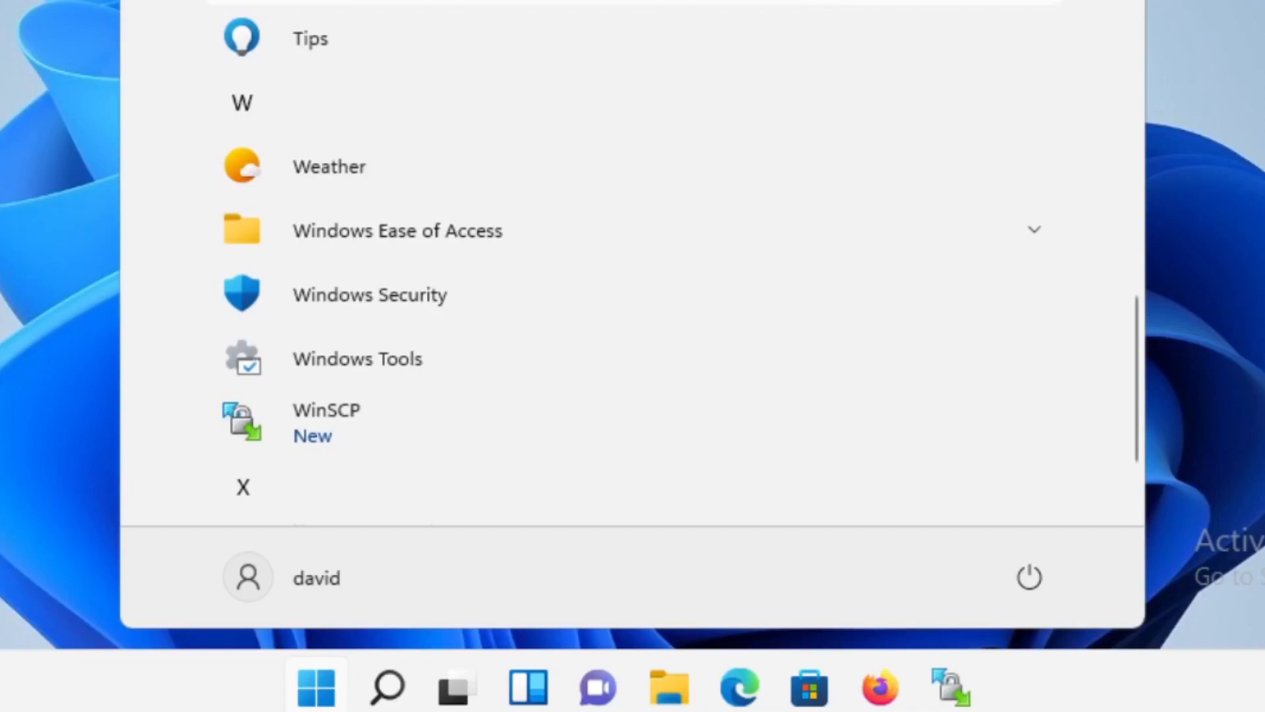
scroll(633, 263, "down", 3)
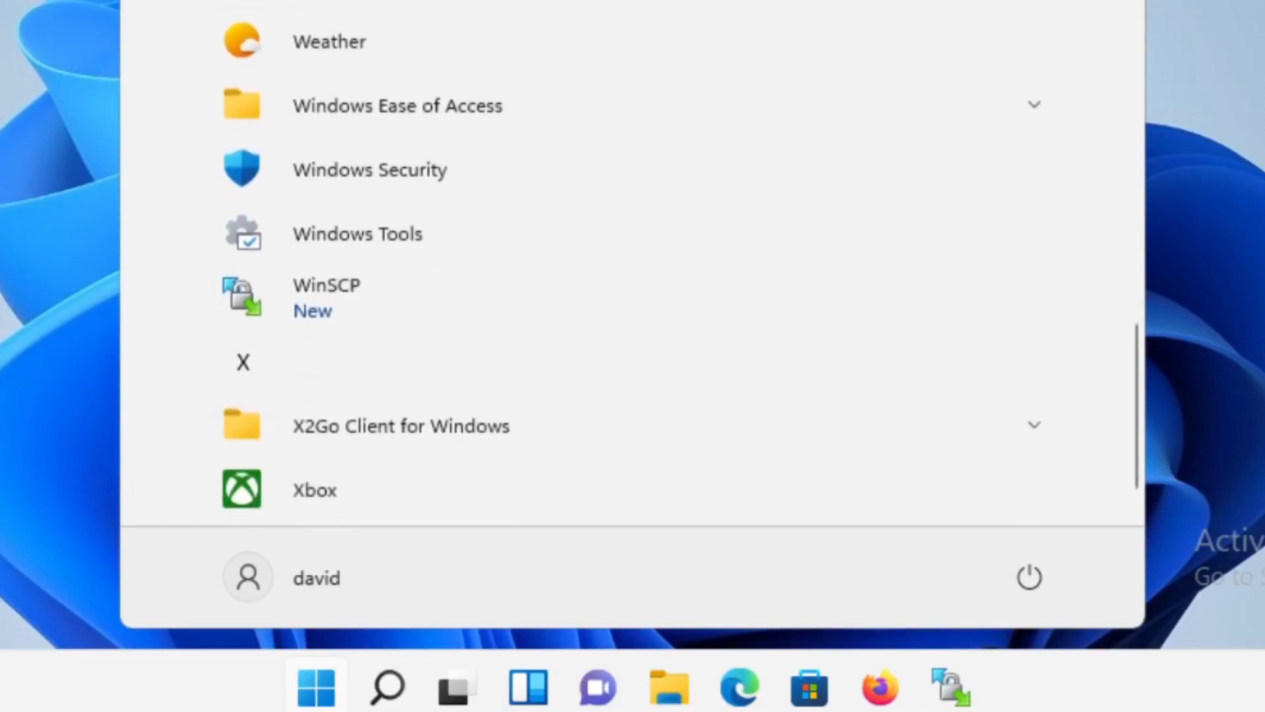
left_click(263, 298)
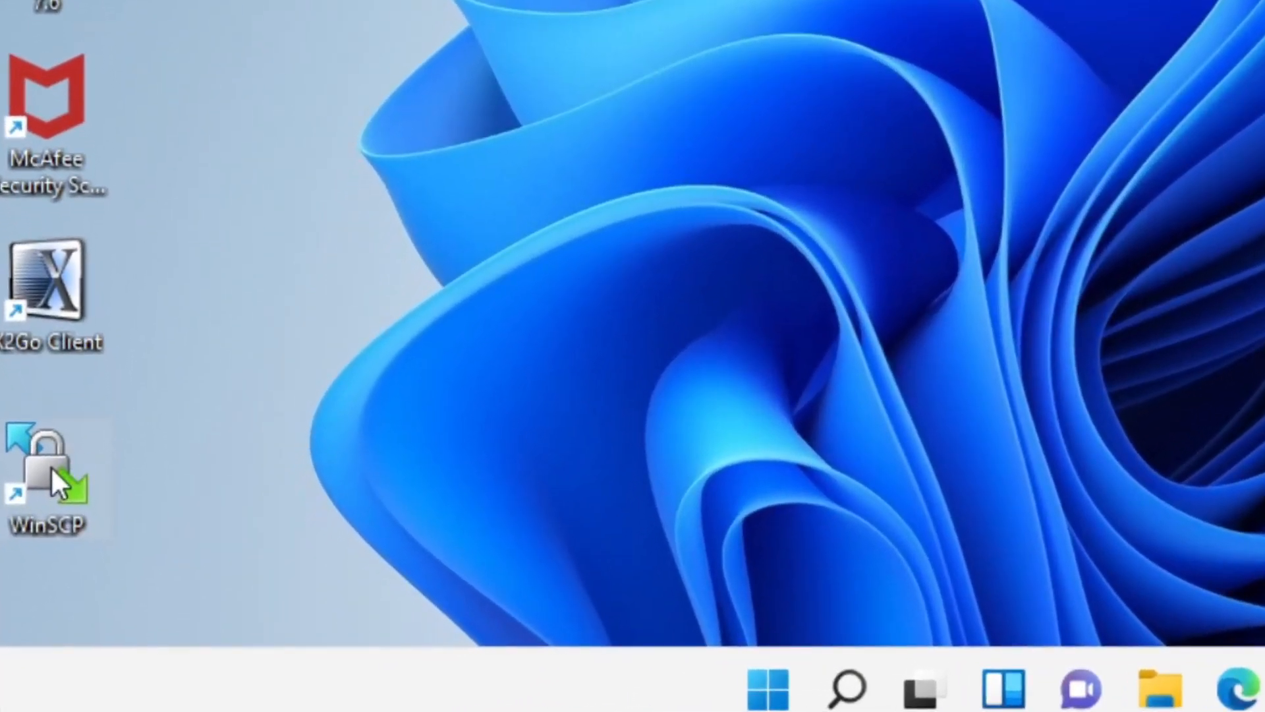
Launch WinSCP from its desktop shortcut and set the new session's host name to ece-server05.cc.lehigh.edu
double_click(50, 465)
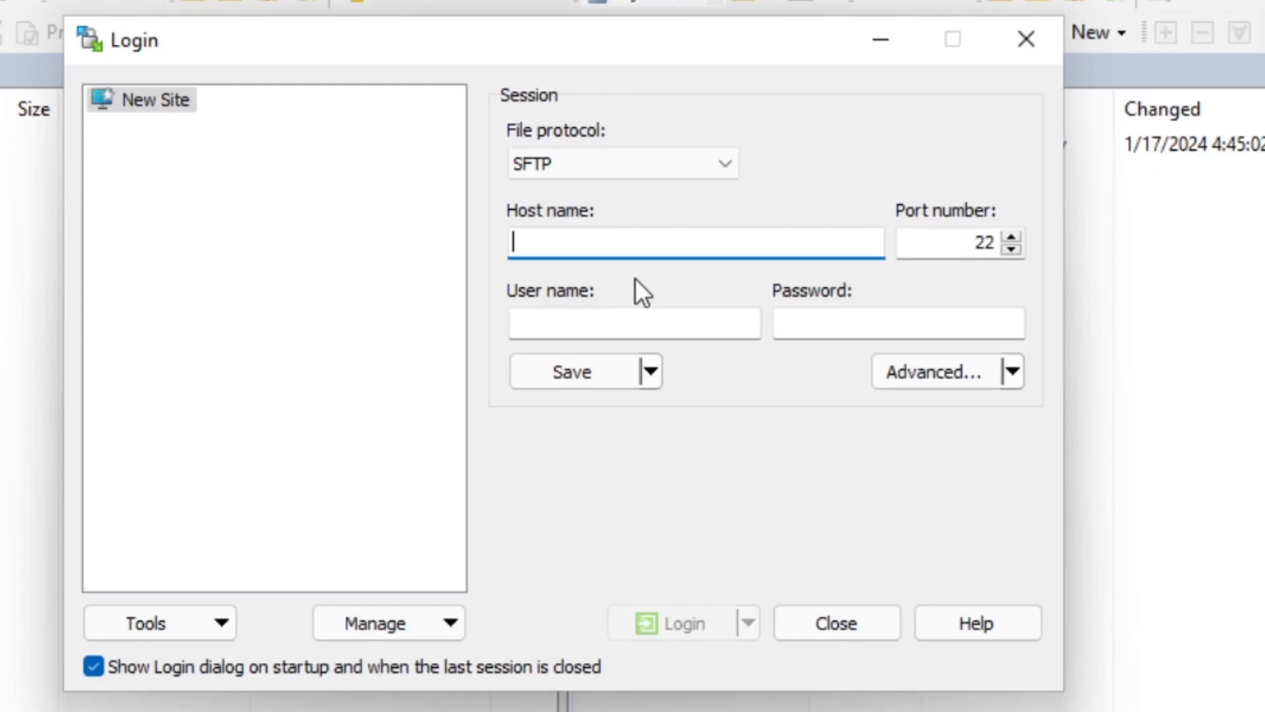
type("ece")
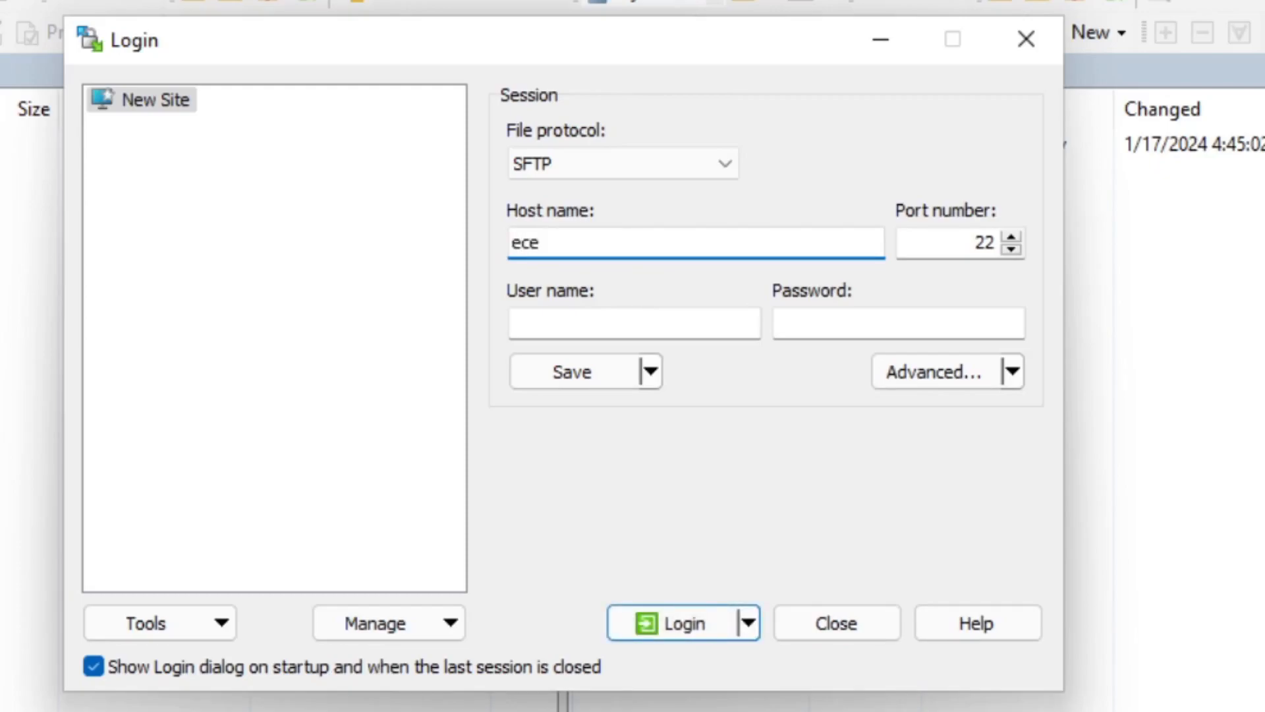
type("-server05.cc.lehih")
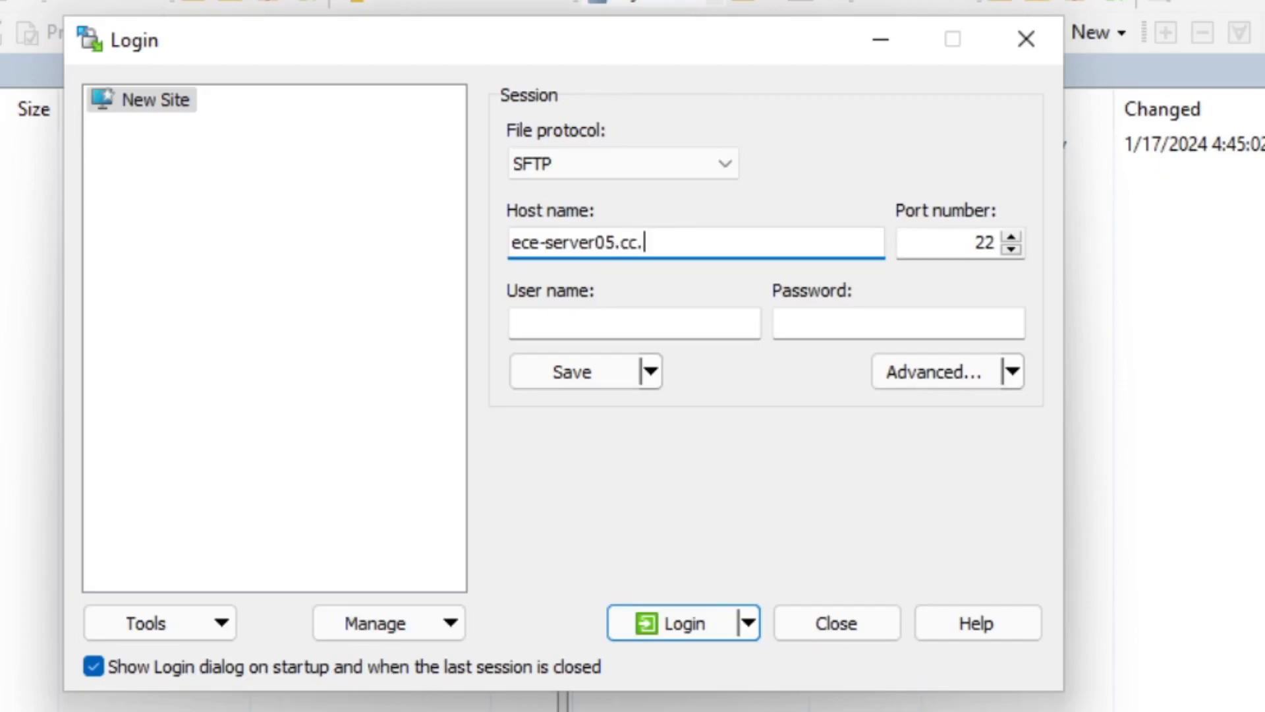
key("BackSpace")
key("BackSpace")
key("BackSpace")
type("high.edu")
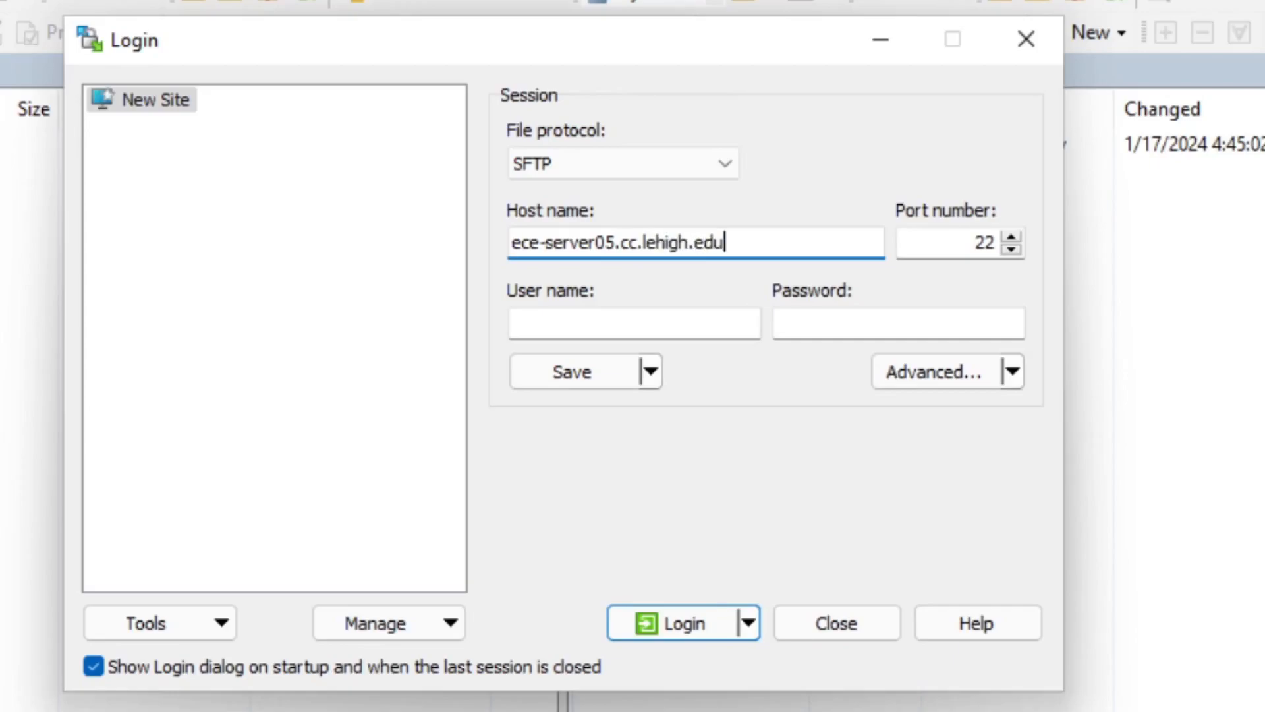
Log in as ecedemo1 with the account password and accept the unknown server's host key into the cache
left_click(591, 322)
type("ecedemo1")
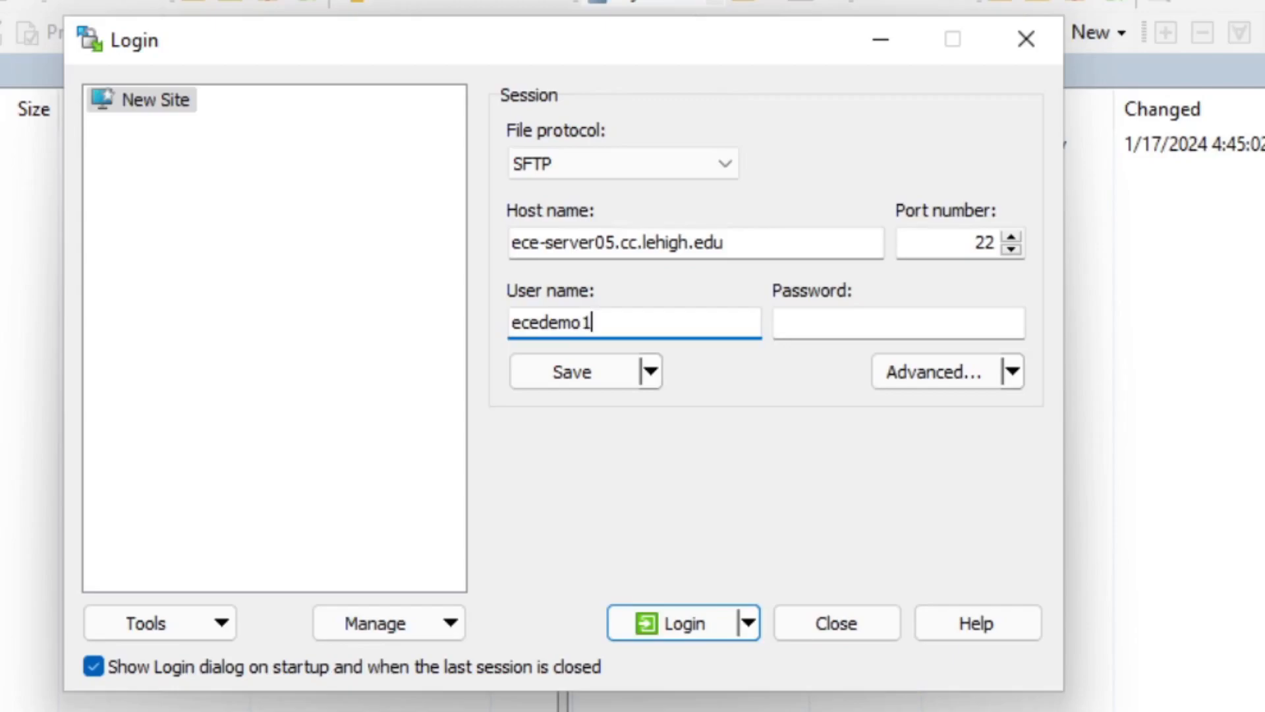
key("Tab")
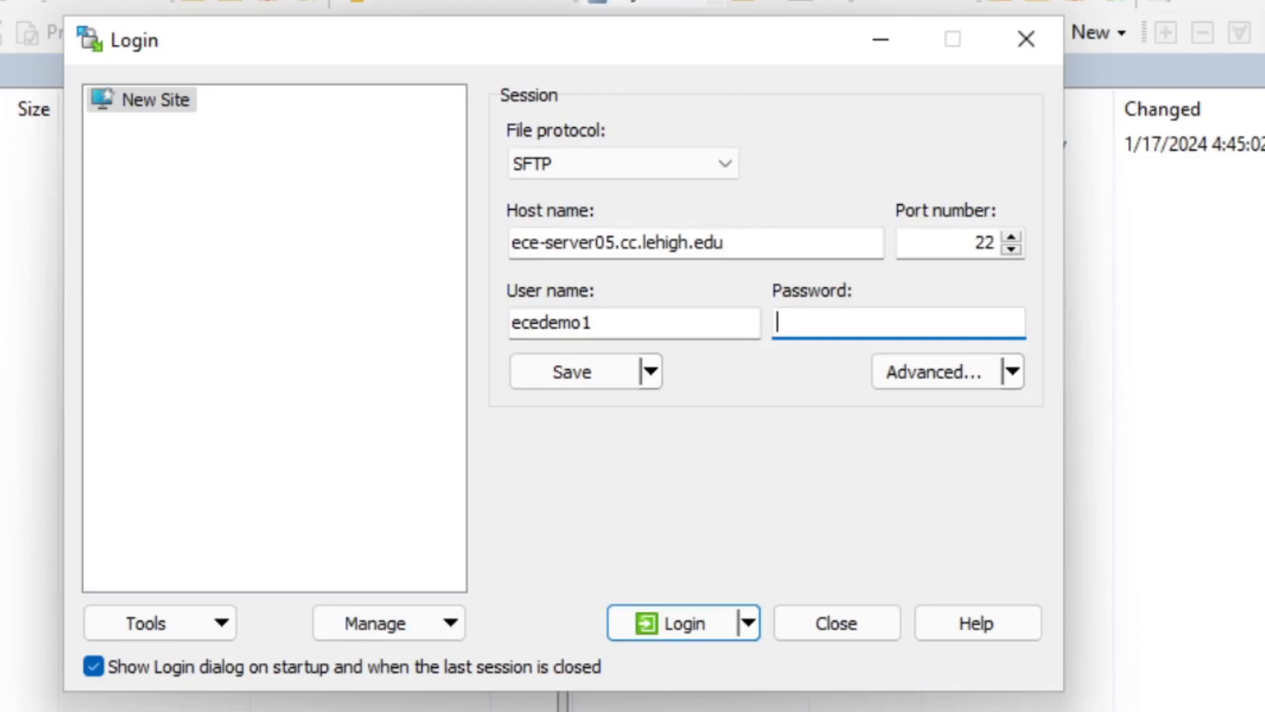
type("************")
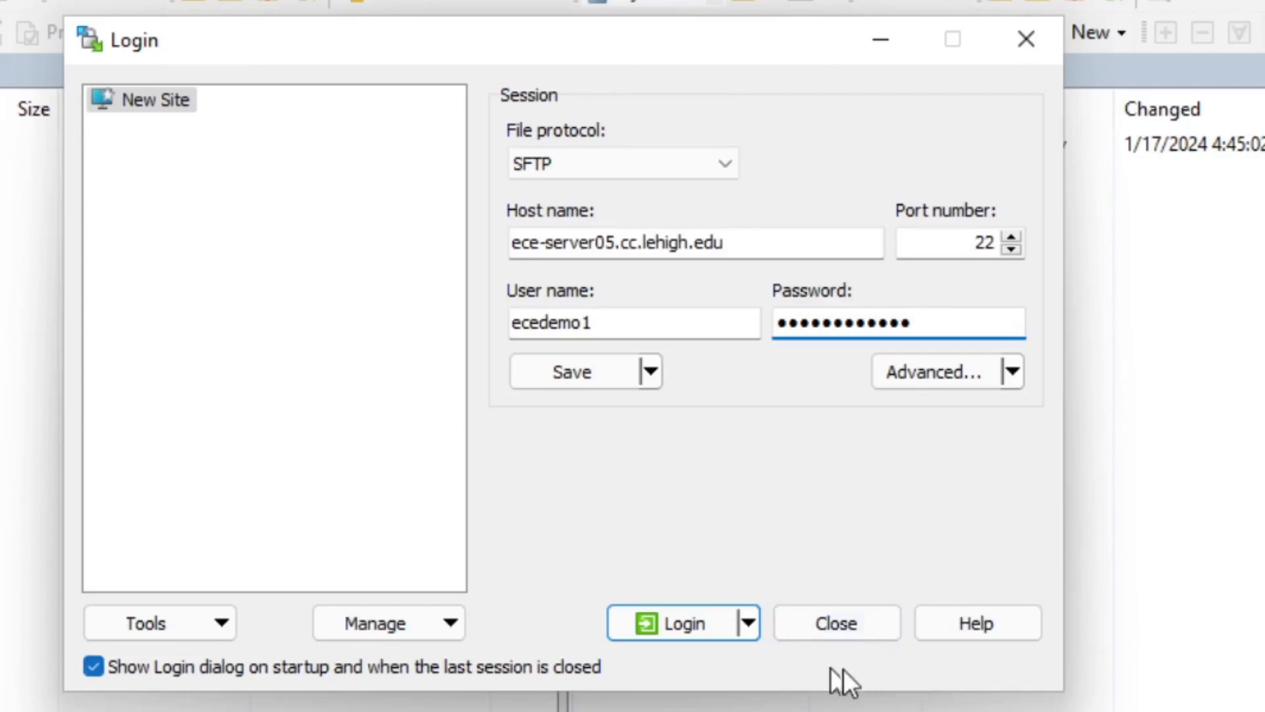
left_click(688, 619)
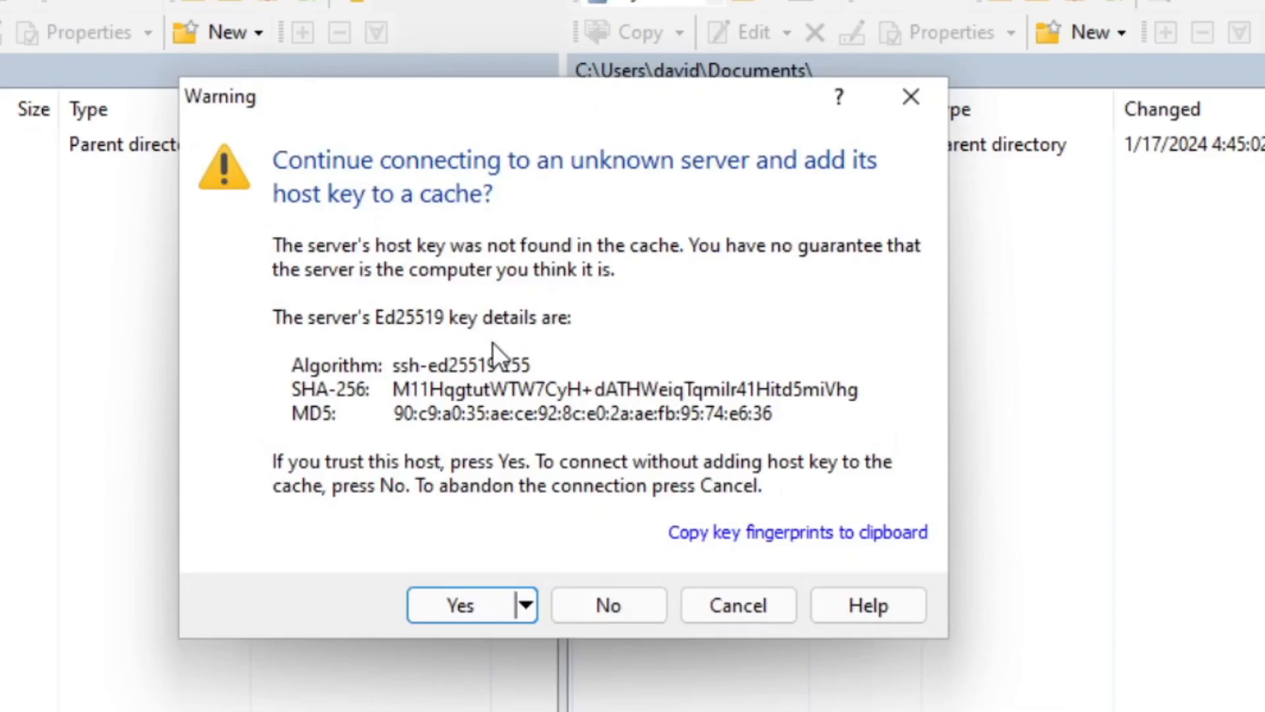
left_click(469, 607)
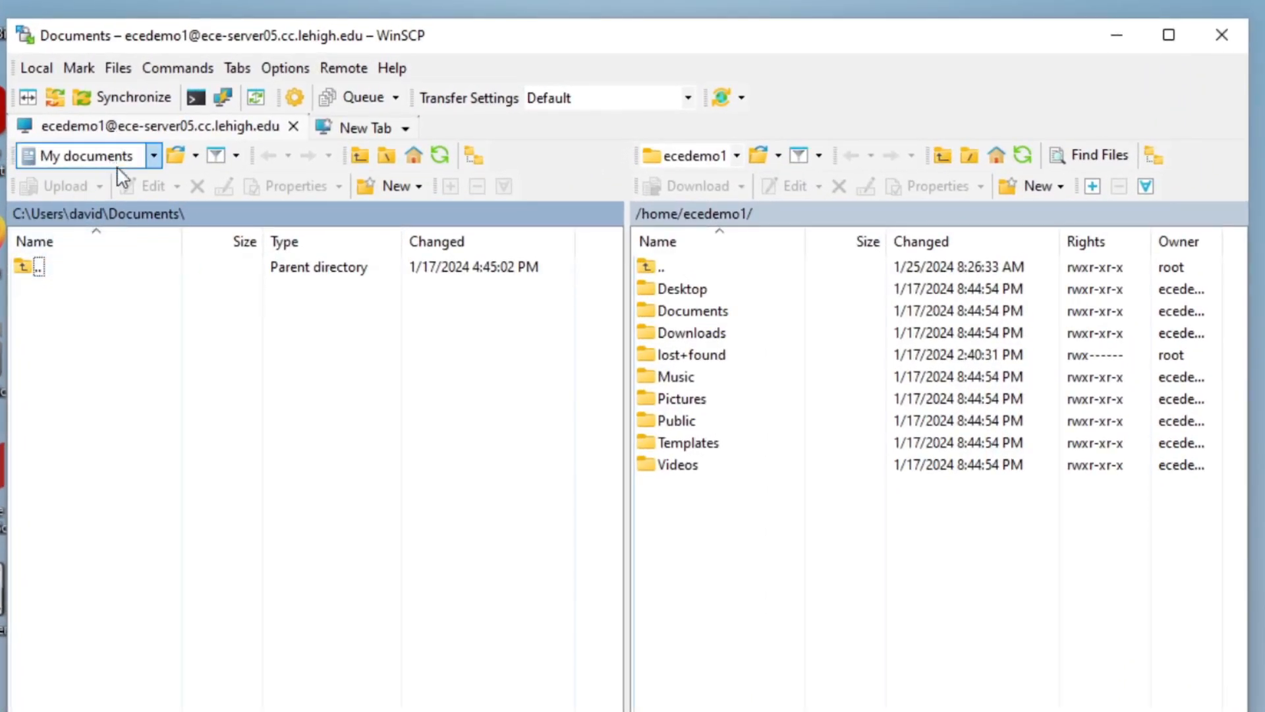
left_click(153, 157)
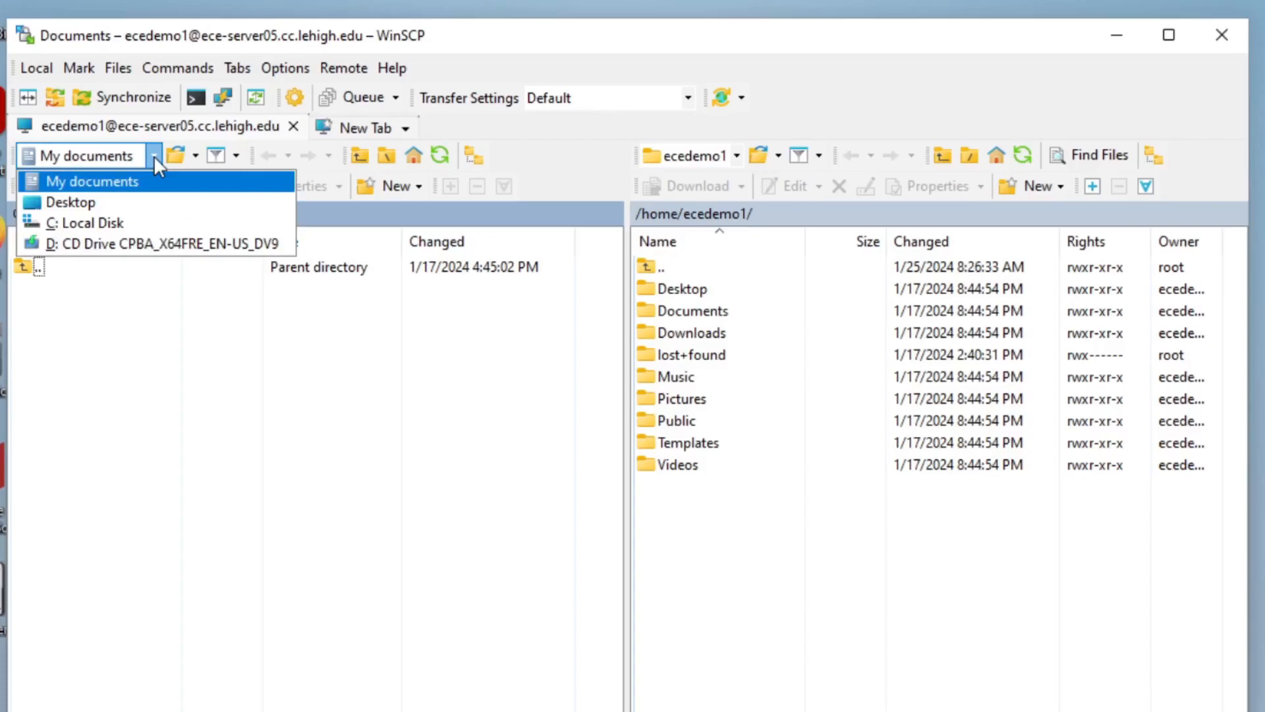
left_click(153, 155)
left_click(152, 156)
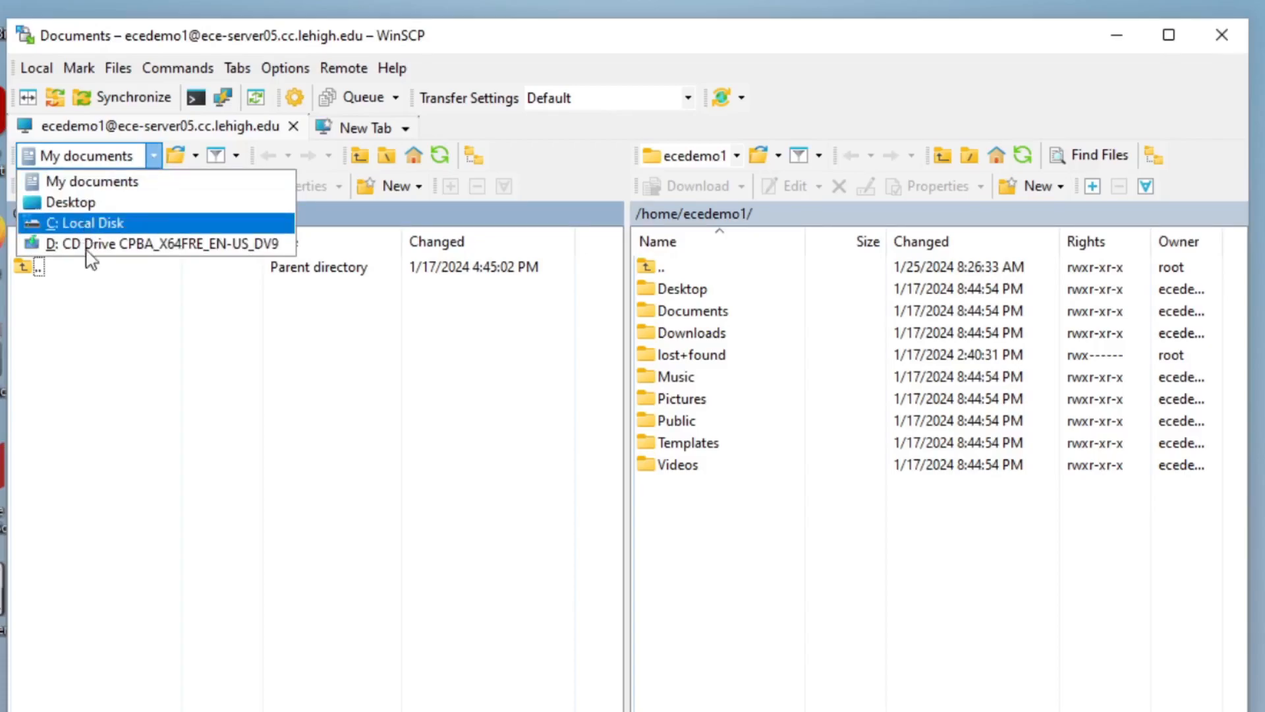
left_click(72, 294)
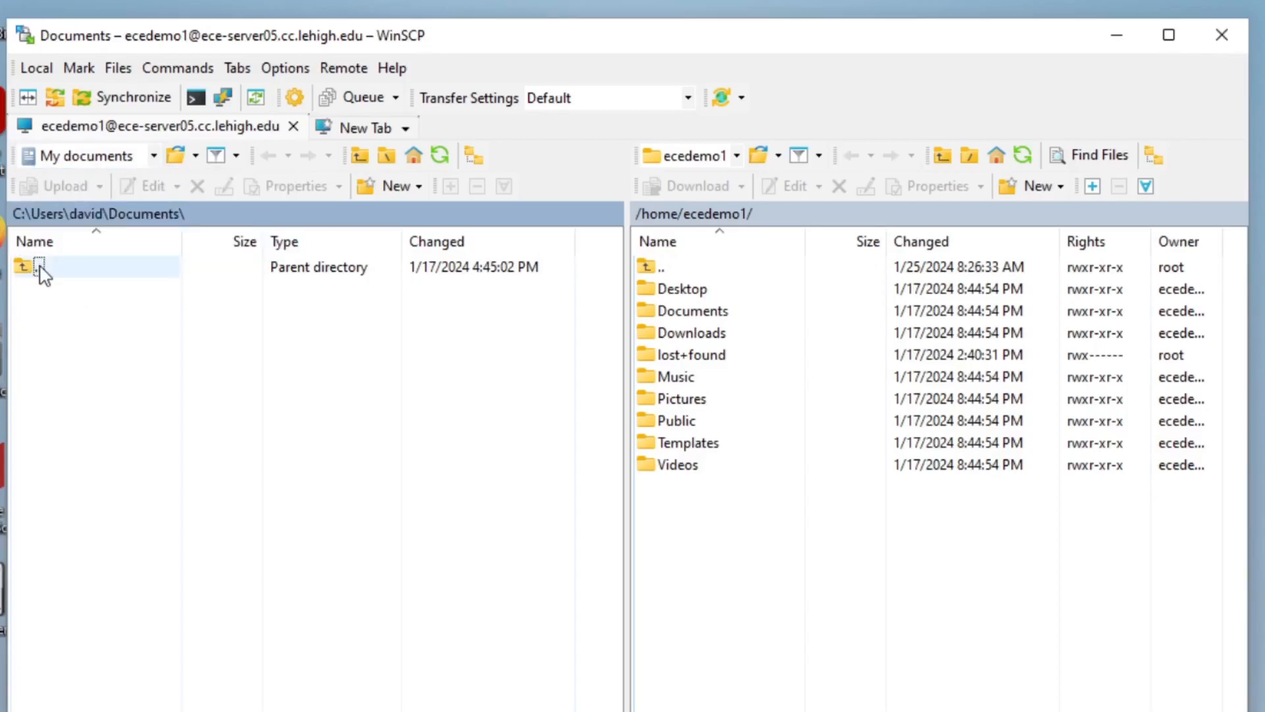
Open the remote Documents folder and the local Downloads folder in the user's profile
double_click(40, 271)
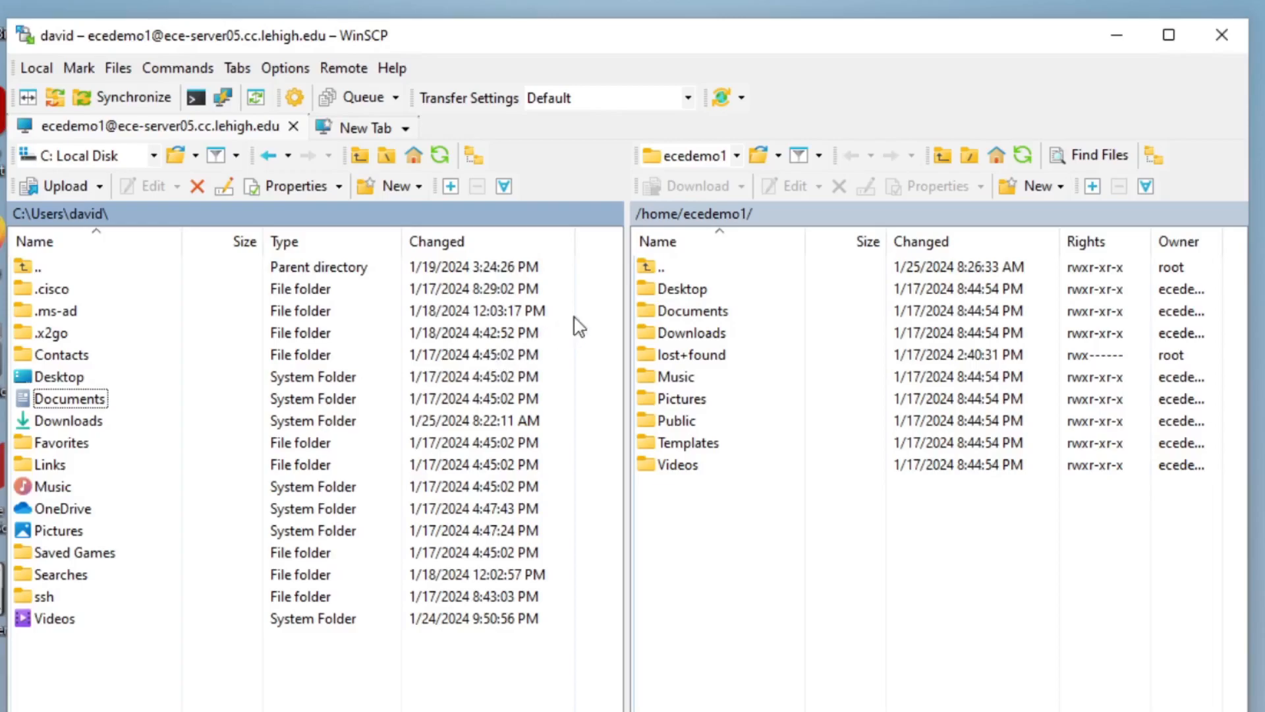
double_click(649, 313)
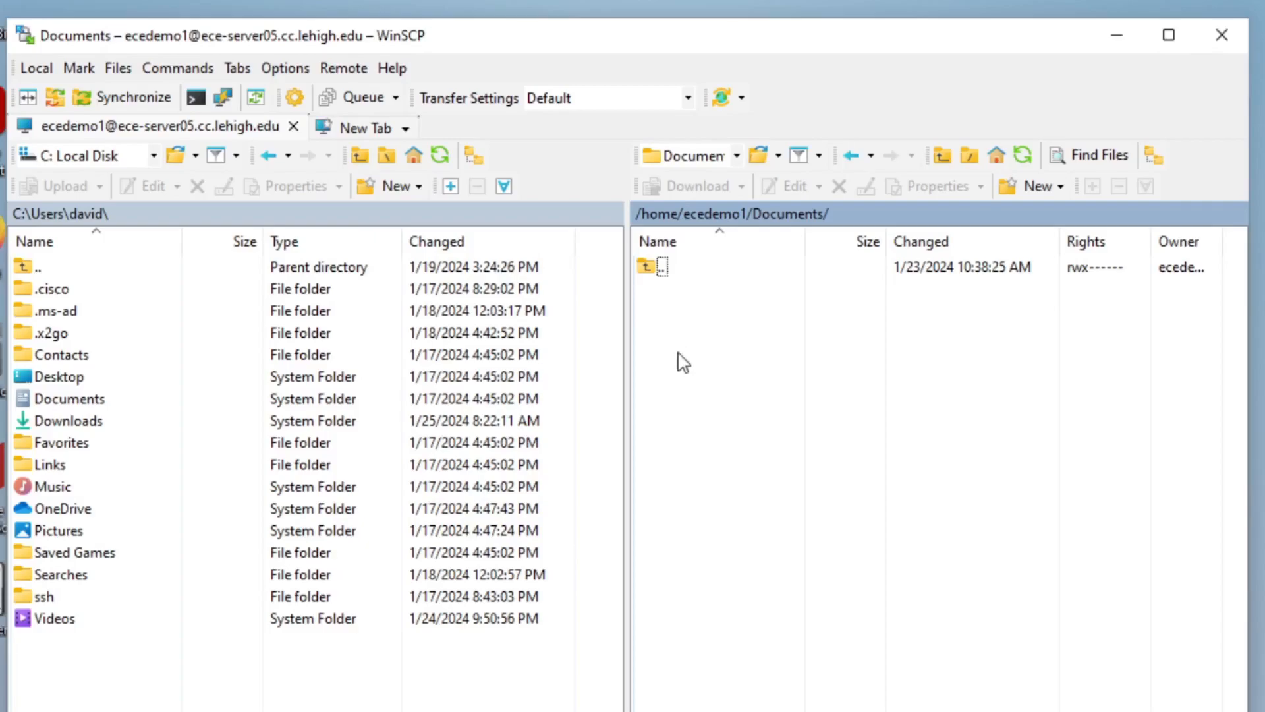
left_click(56, 422)
left_click(55, 422)
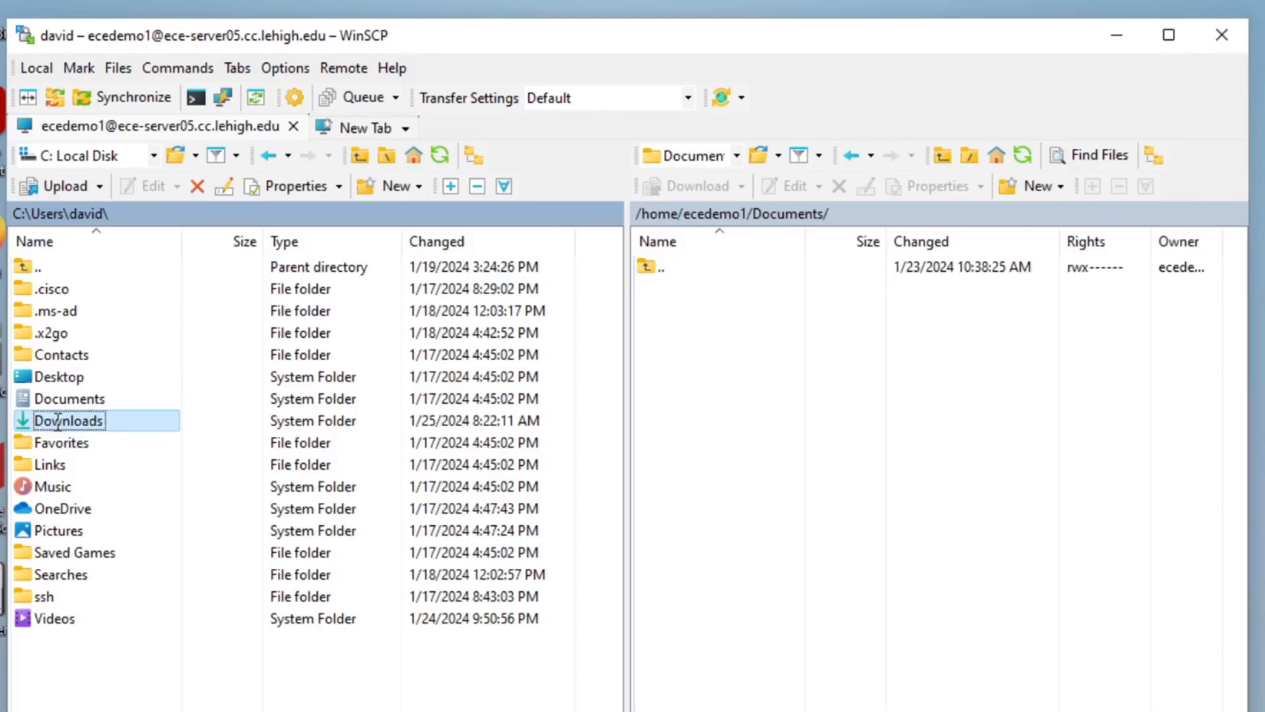
double_click(21, 421)
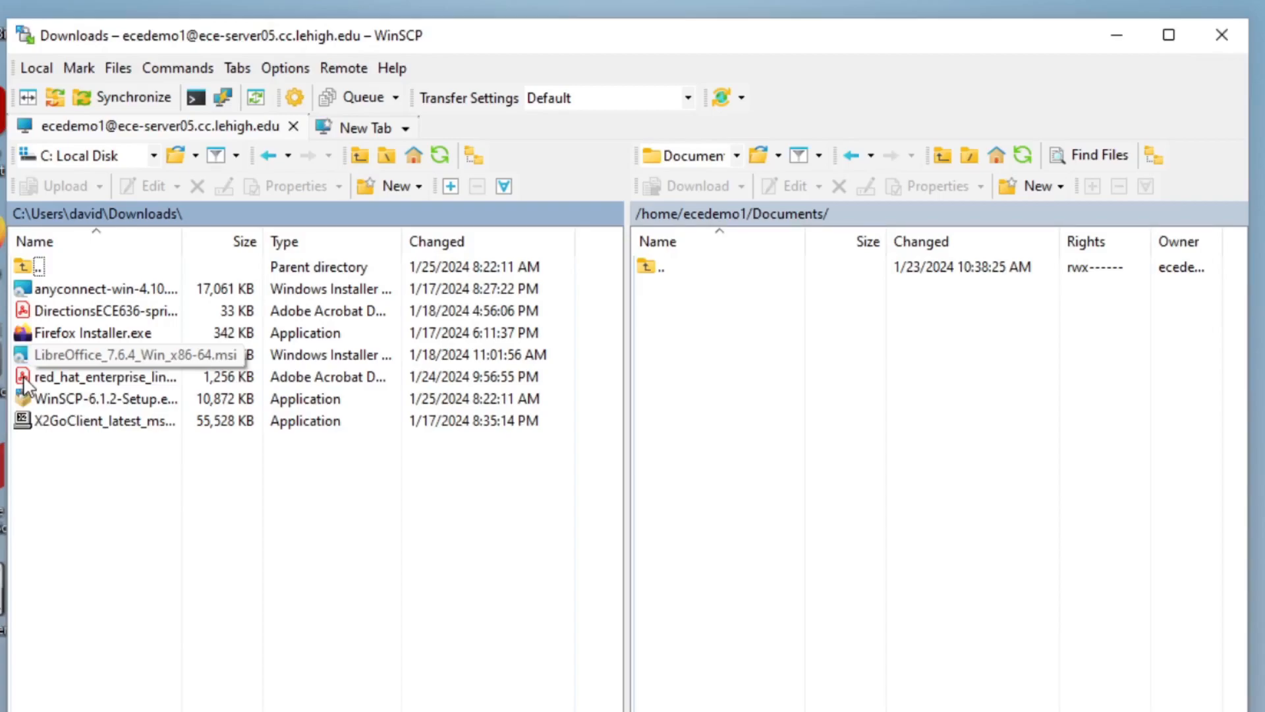
Upload the red_hat_enterprise_linux-9 PDF to /home/ecedemo1/Documents/ with the upload dialog turned off for future transfers, and dismiss the notification
left_click_drag(25, 385, 702, 371)
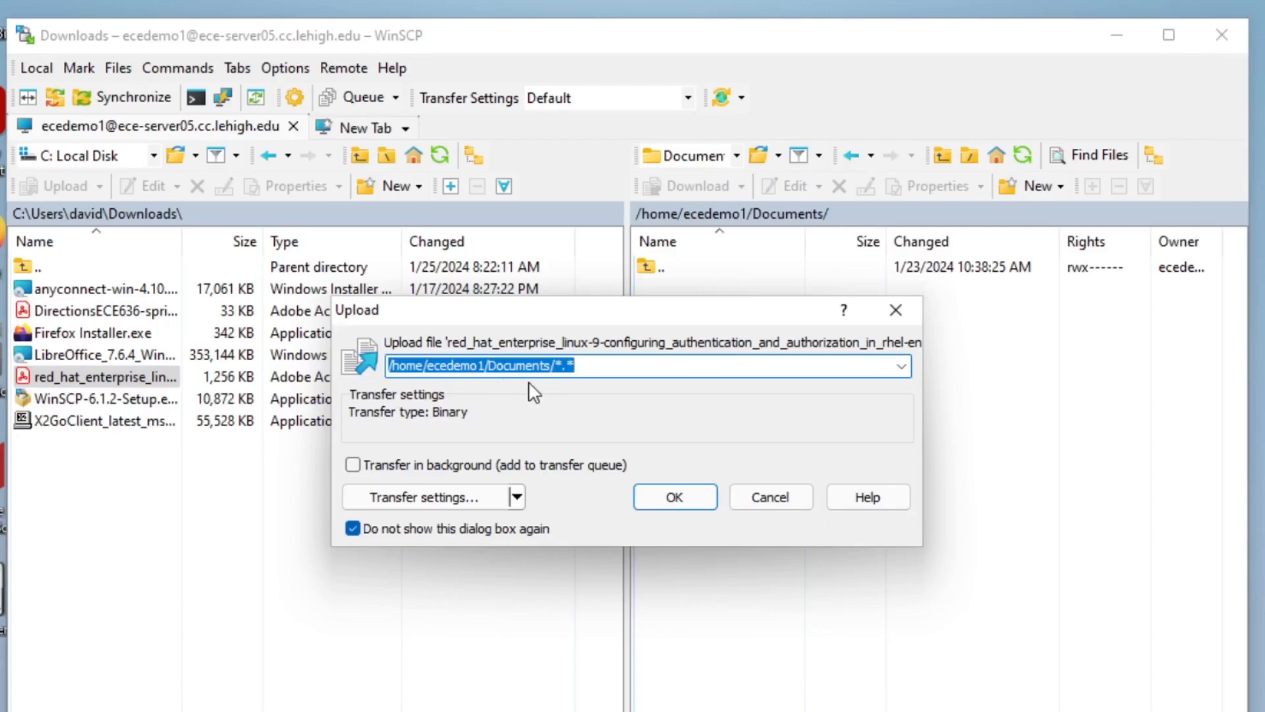
left_click(673, 499)
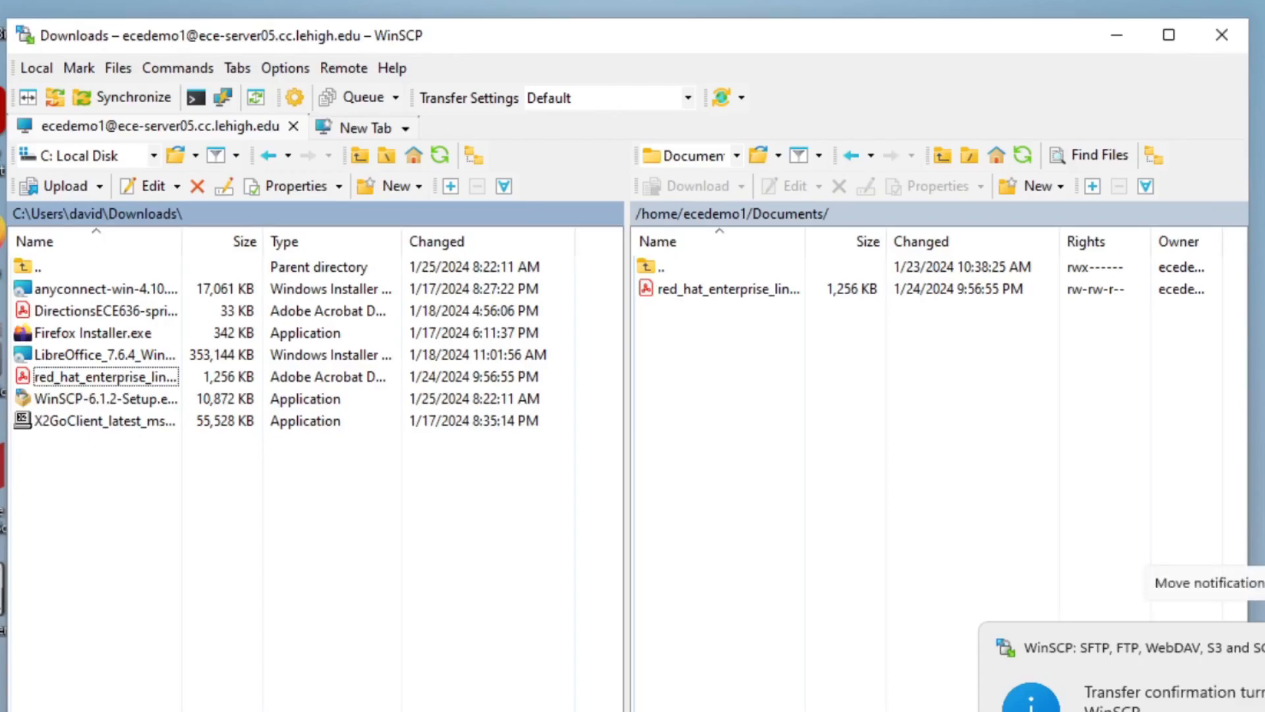
left_click(1264, 647)
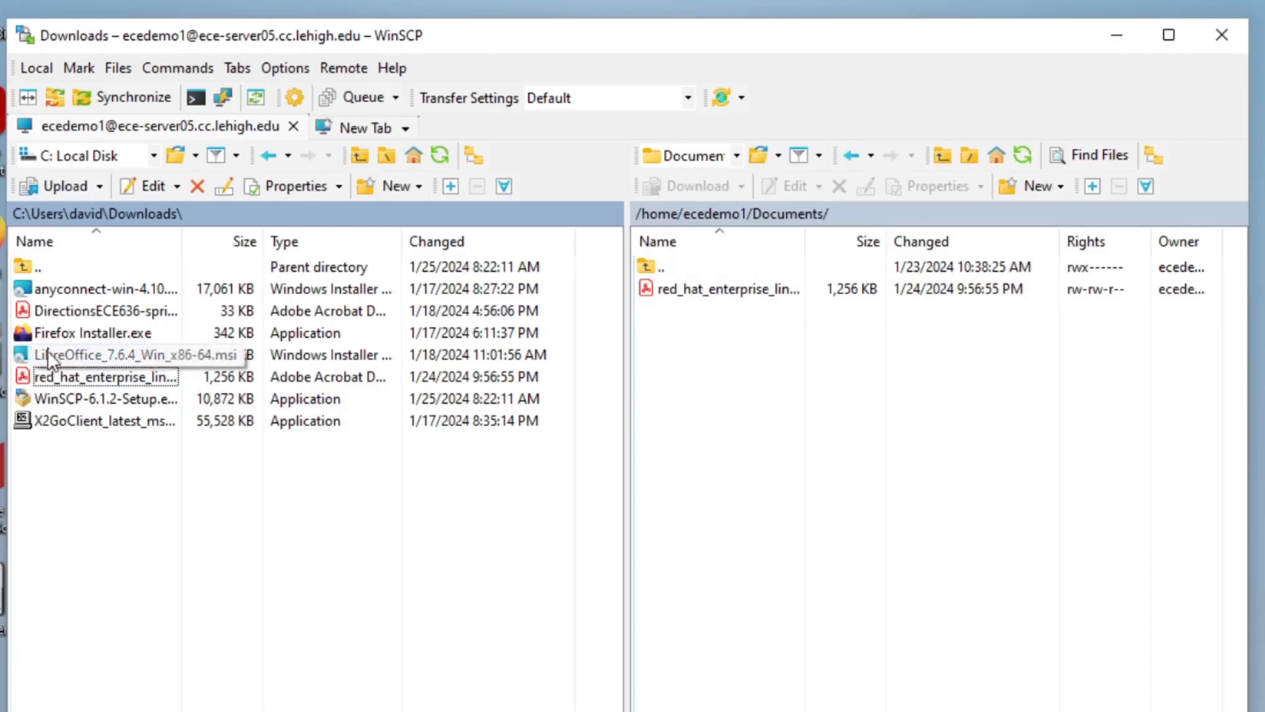
Switch the local side to the Documents folder and download the red_hat_enterprise_linux-9 PDF from the remote Documents folder into it
double_click(37, 269)
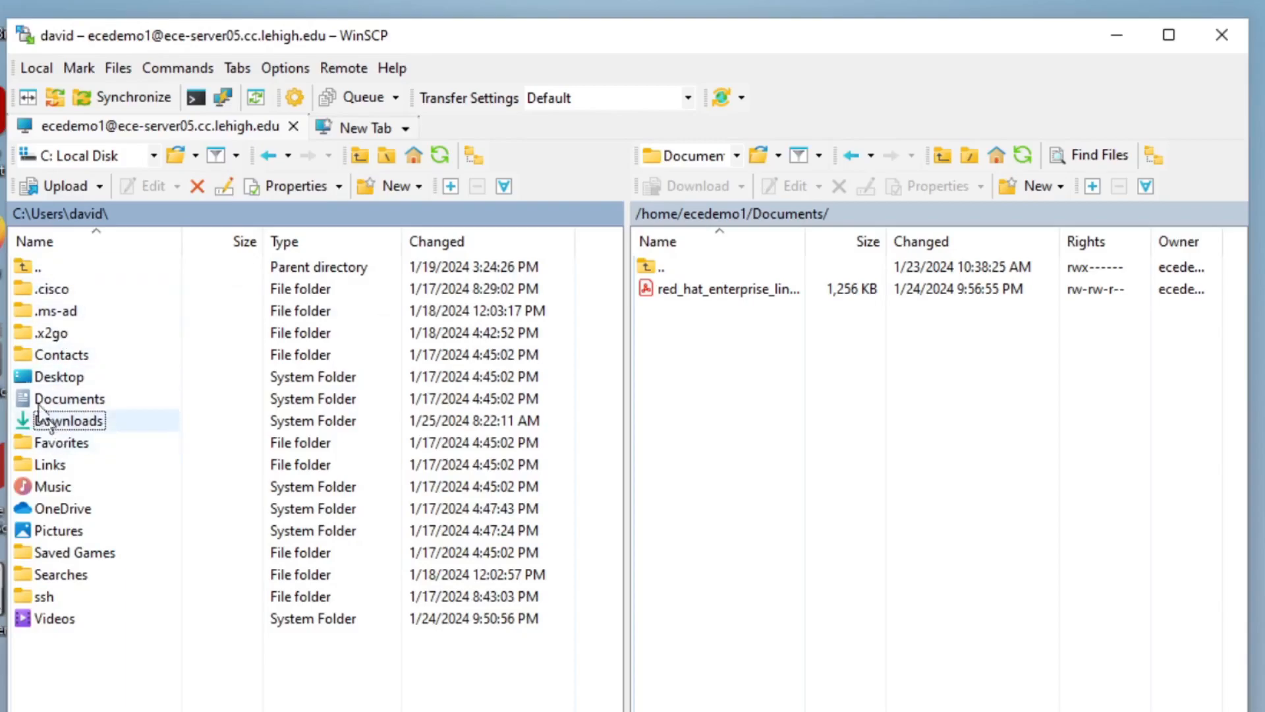
double_click(44, 400)
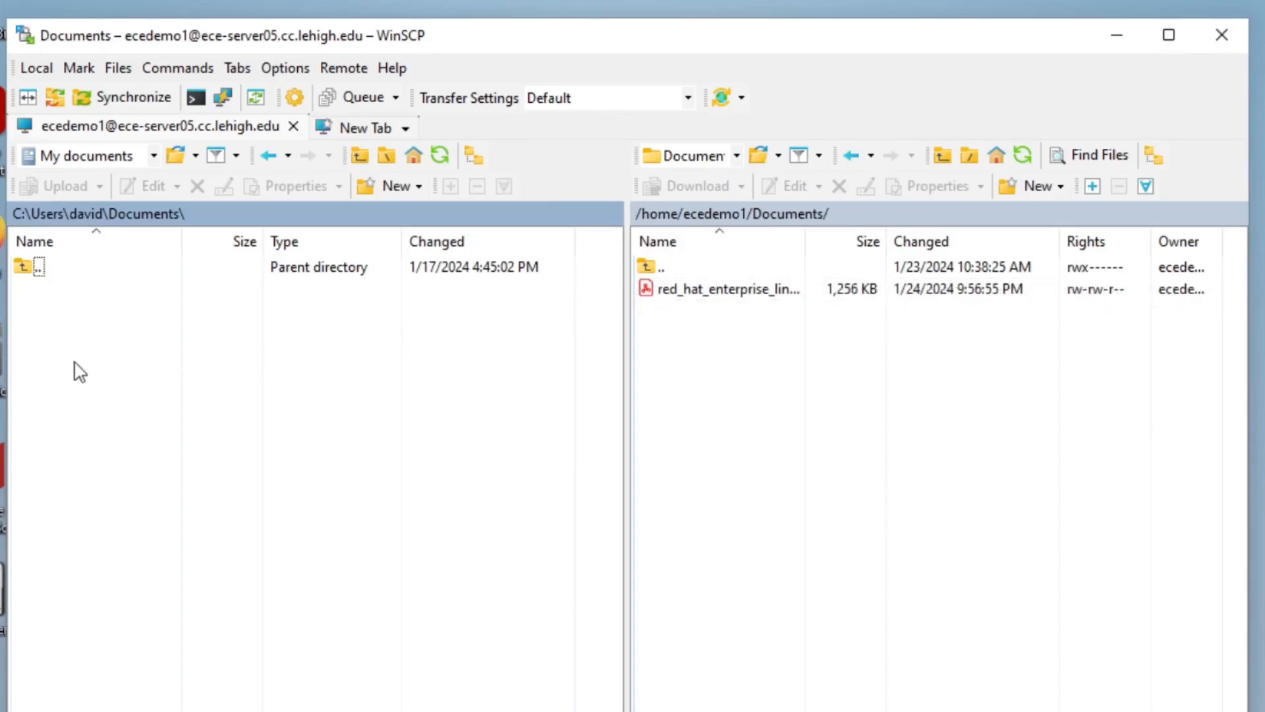
left_click(648, 293)
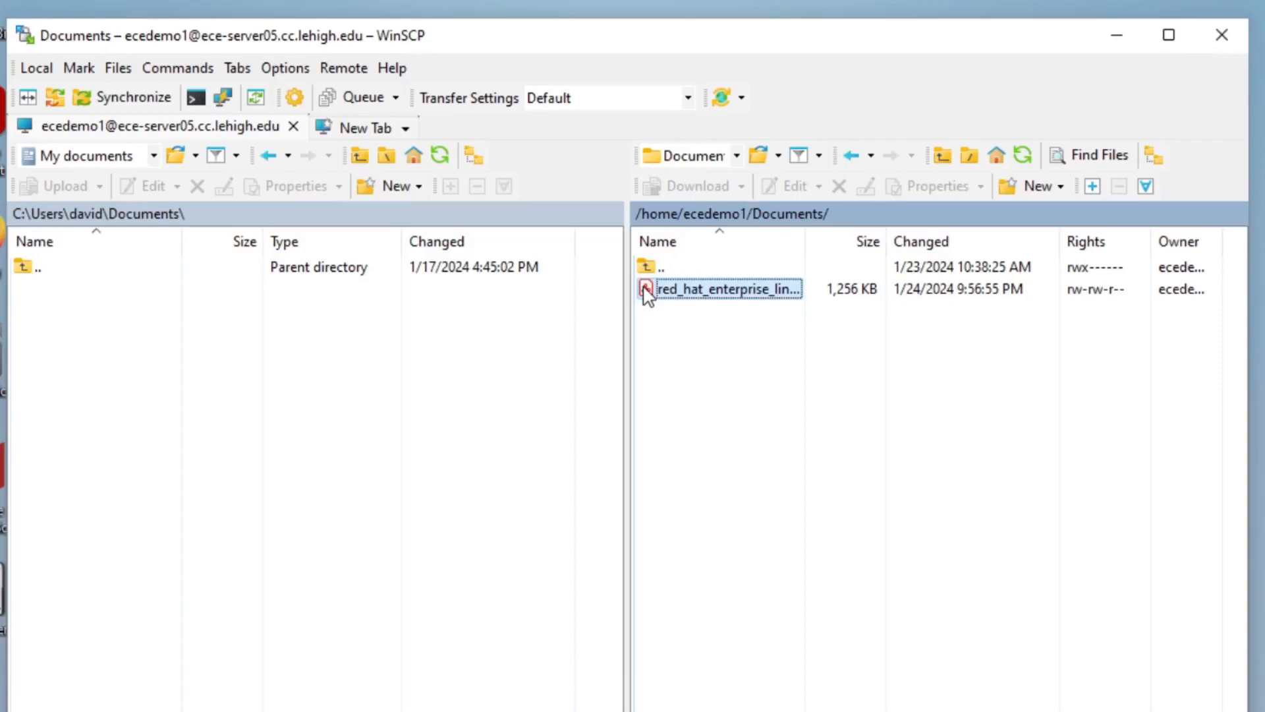
left_click_drag(648, 293, 536, 310)
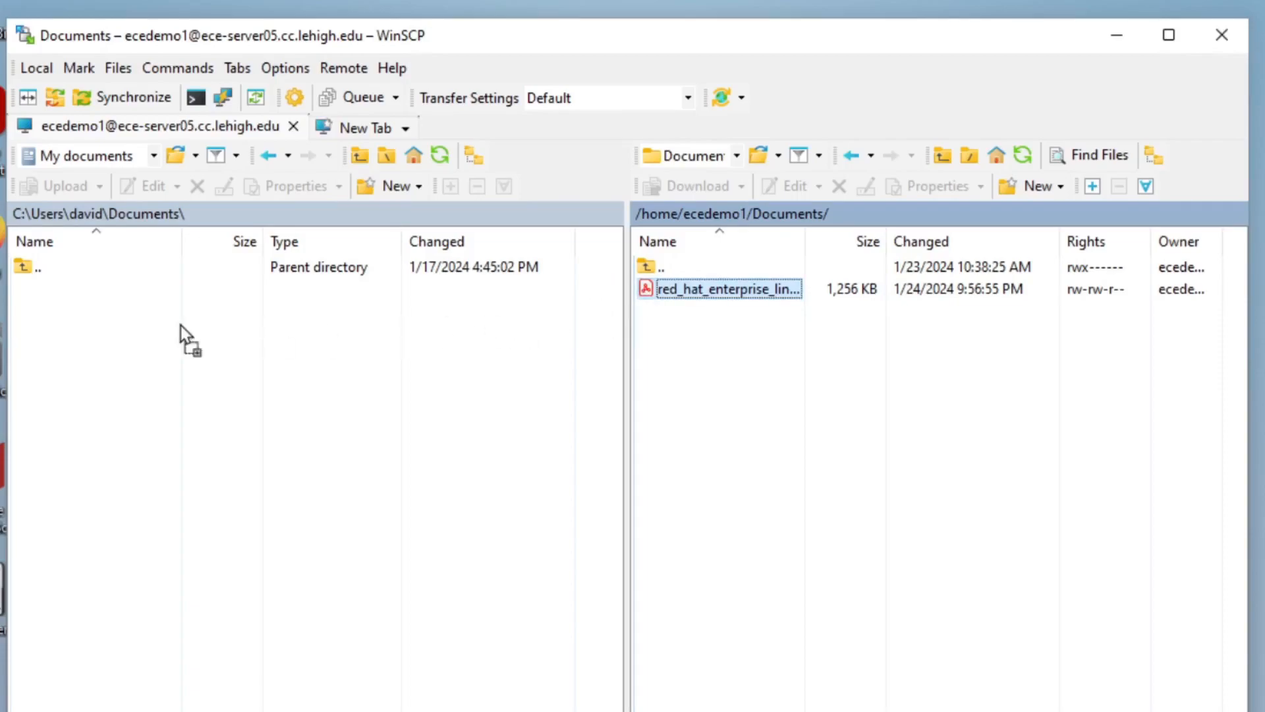